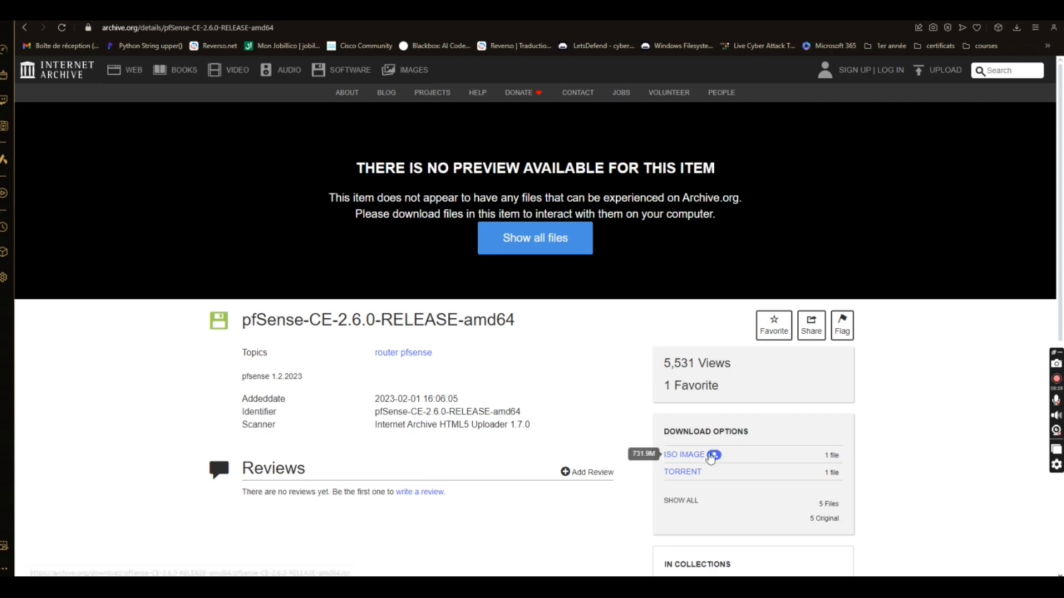
Save the pfSense-CE-2.6.0-RELEASE-amd64 ISO from Internet Archive into the Téléchargements folder
click(679, 453)
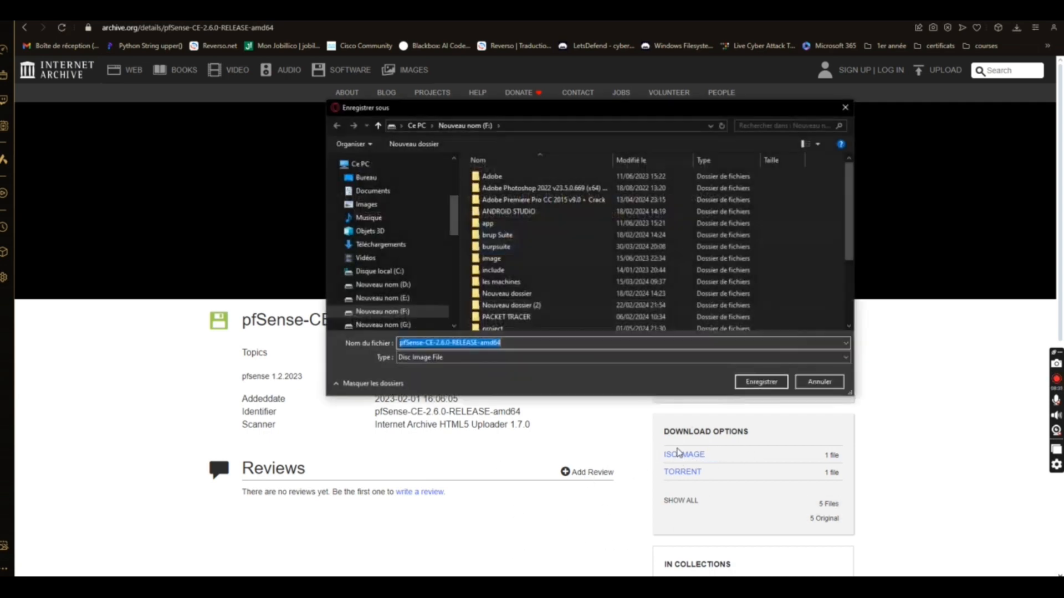
scroll(395, 213, down, 4)
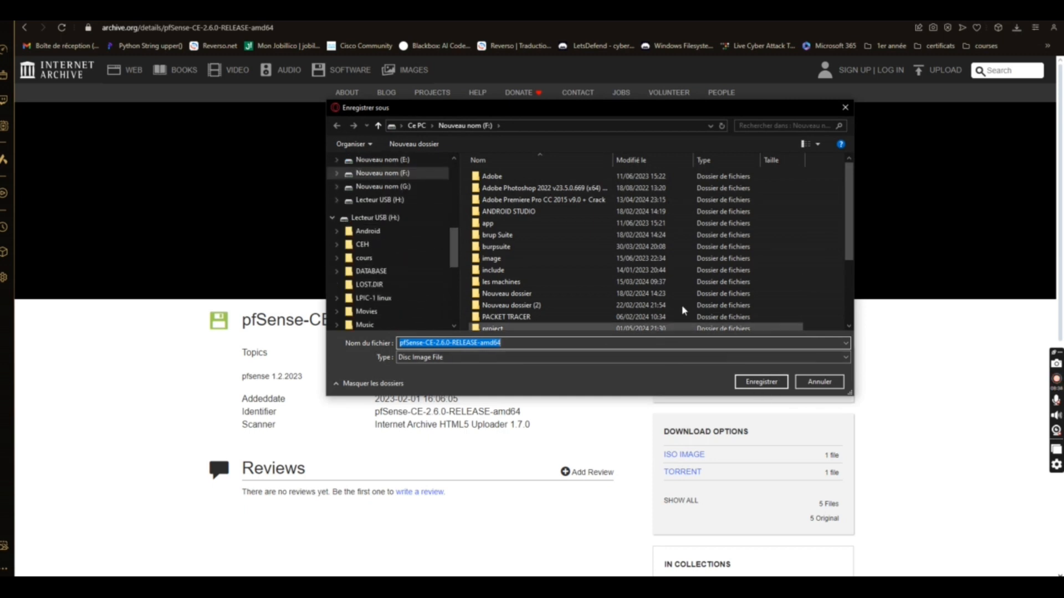
scroll(410, 188, up, 5)
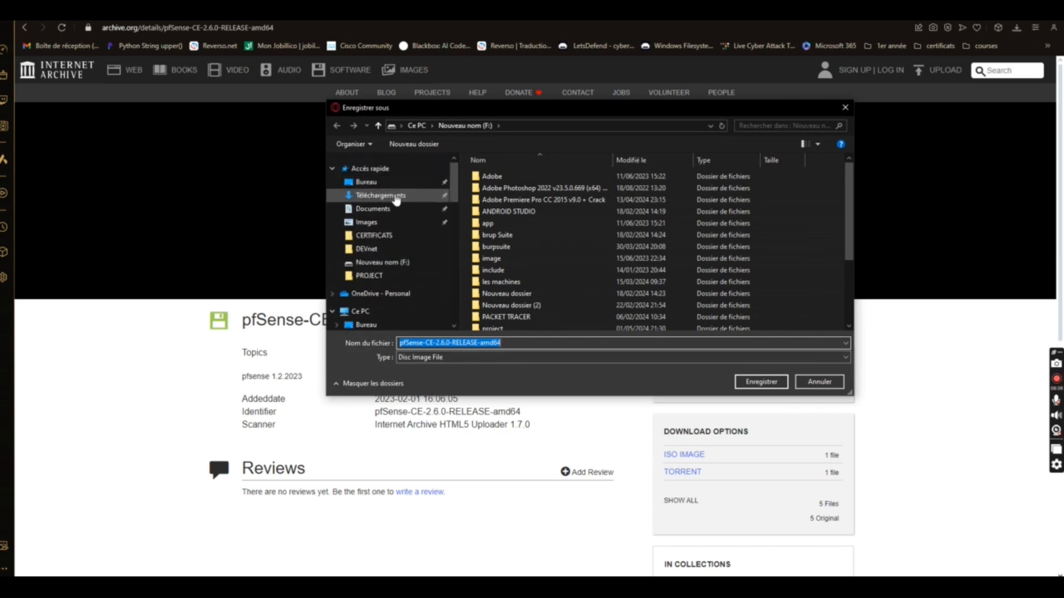
click(392, 197)
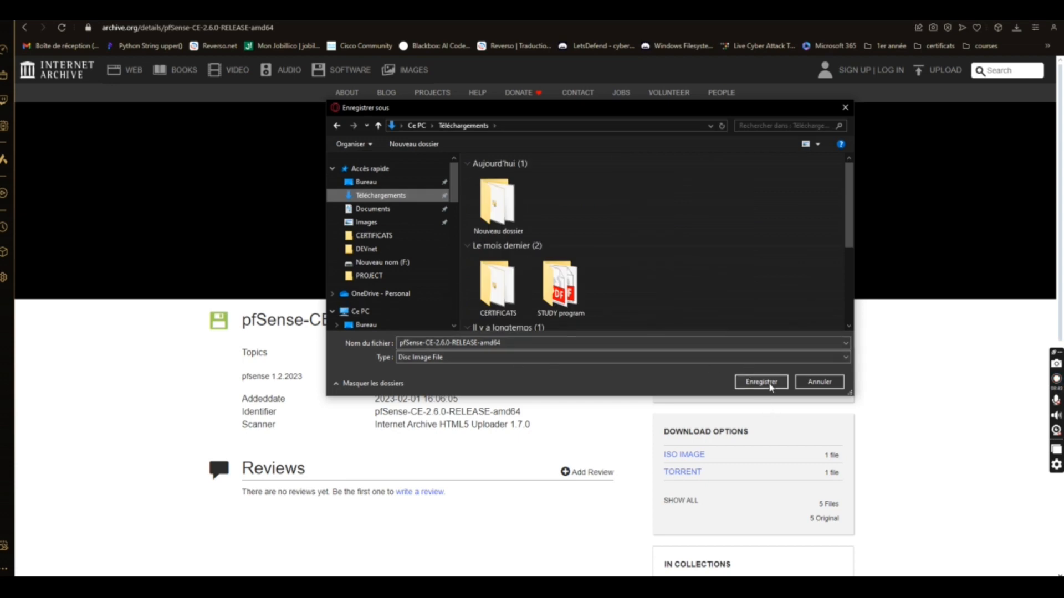
click(761, 382)
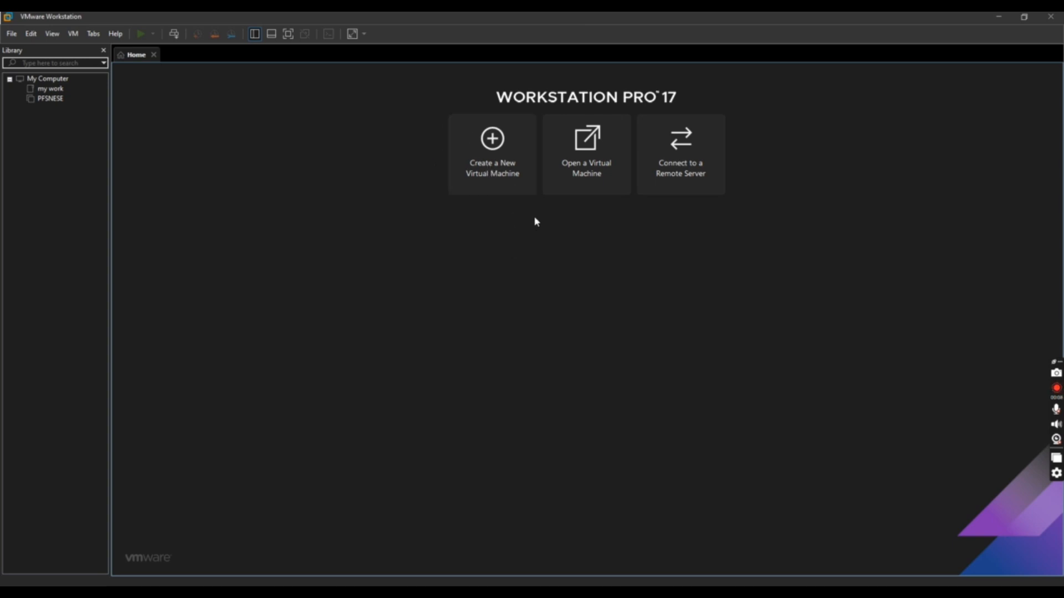
Start a custom new virtual machine using the pfSense-CE-2.7.2-RELEASE-amd64 ISO as installer disc
click(500, 152)
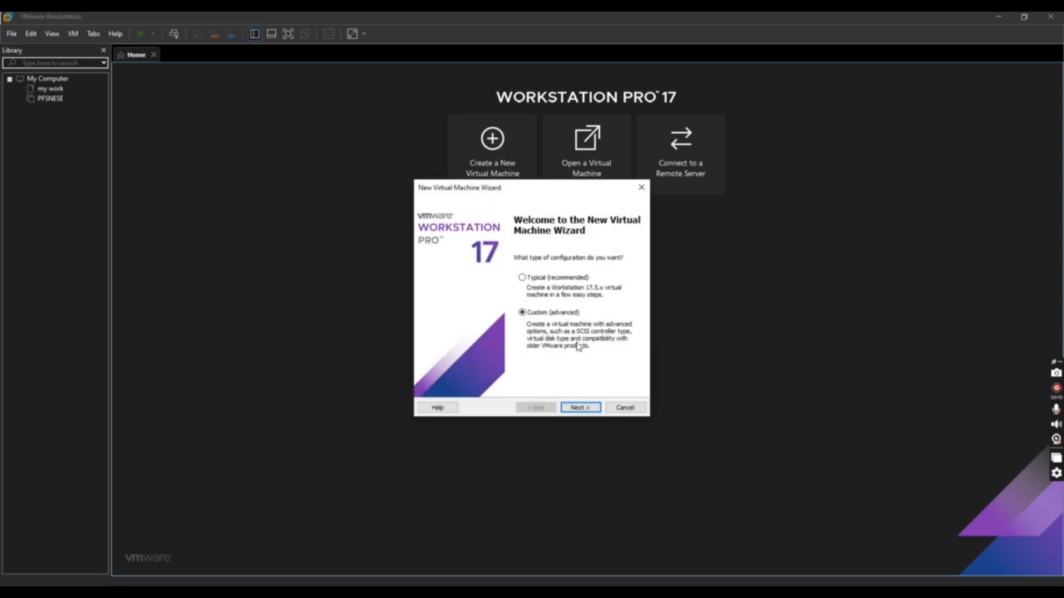
click(580, 408)
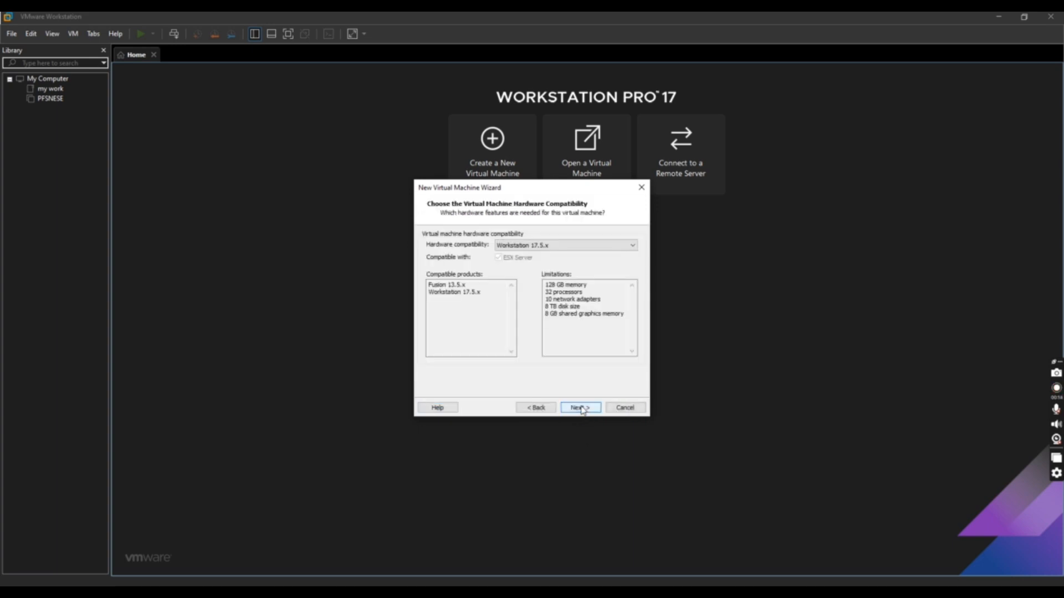
click(580, 408)
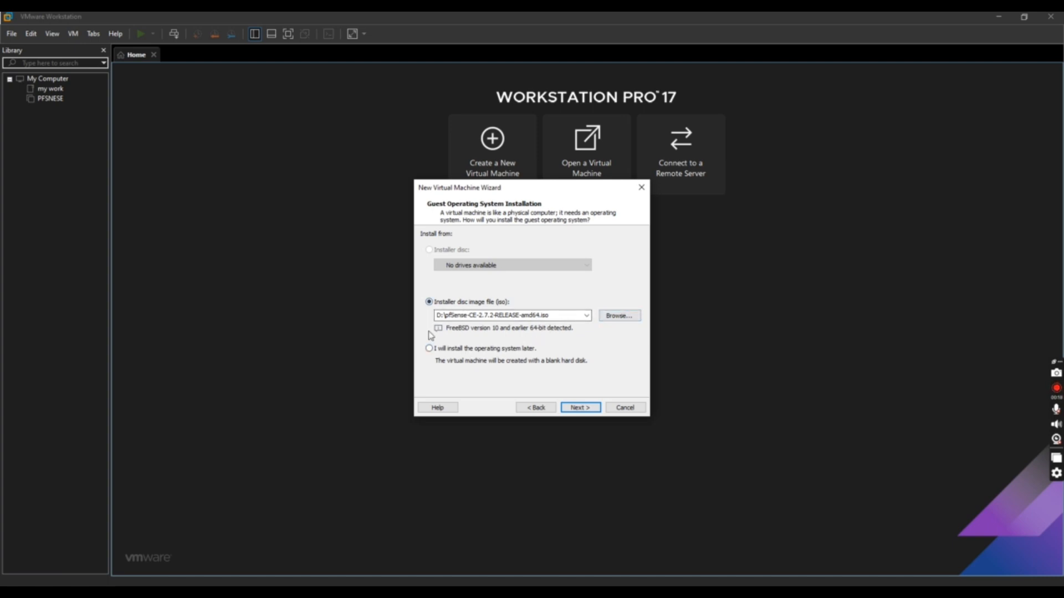
click(431, 350)
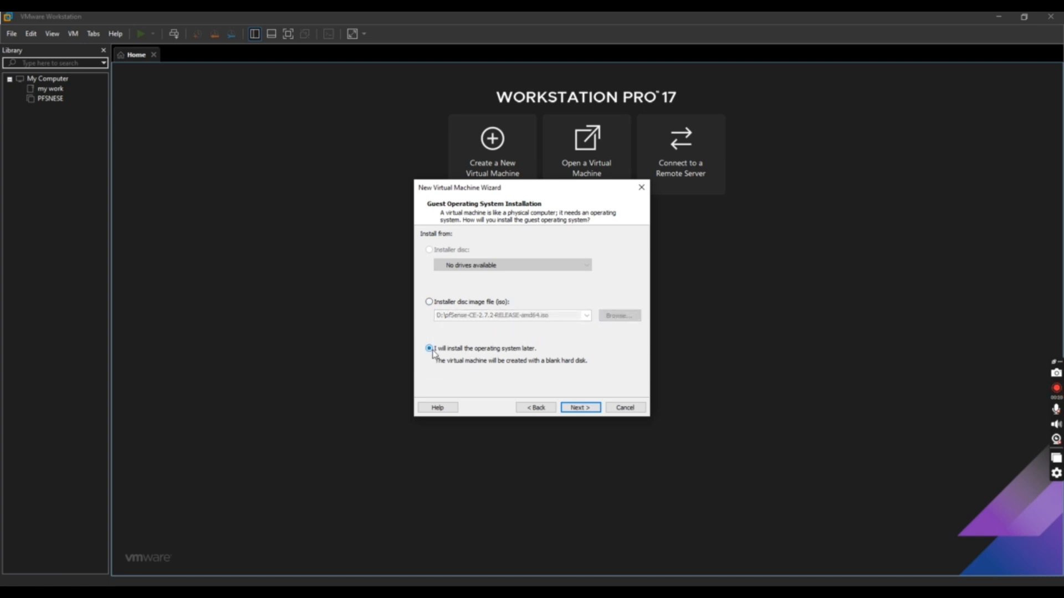
click(429, 302)
click(610, 315)
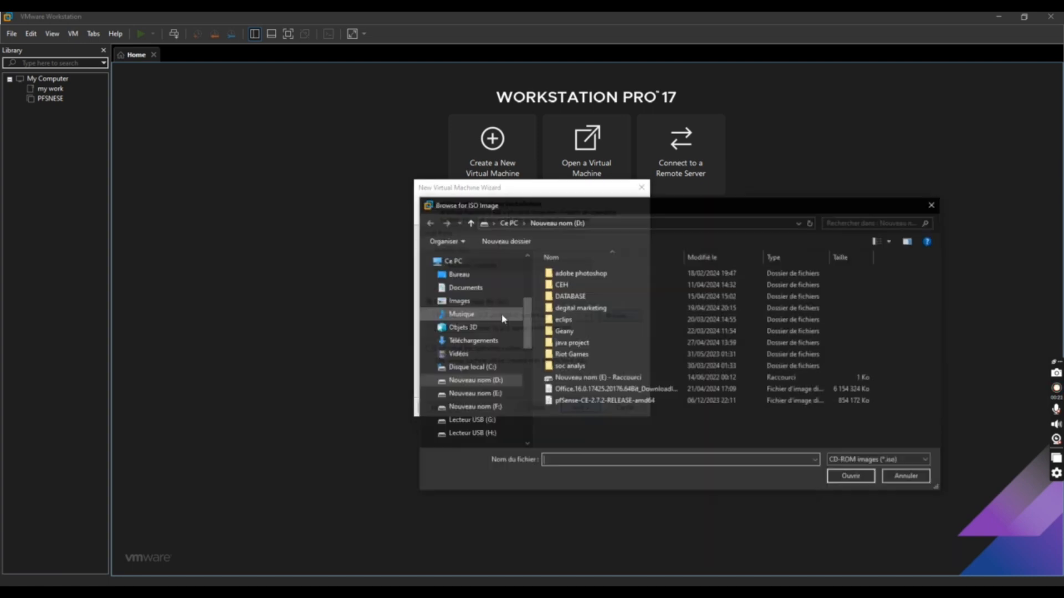
click(846, 475)
click(580, 408)
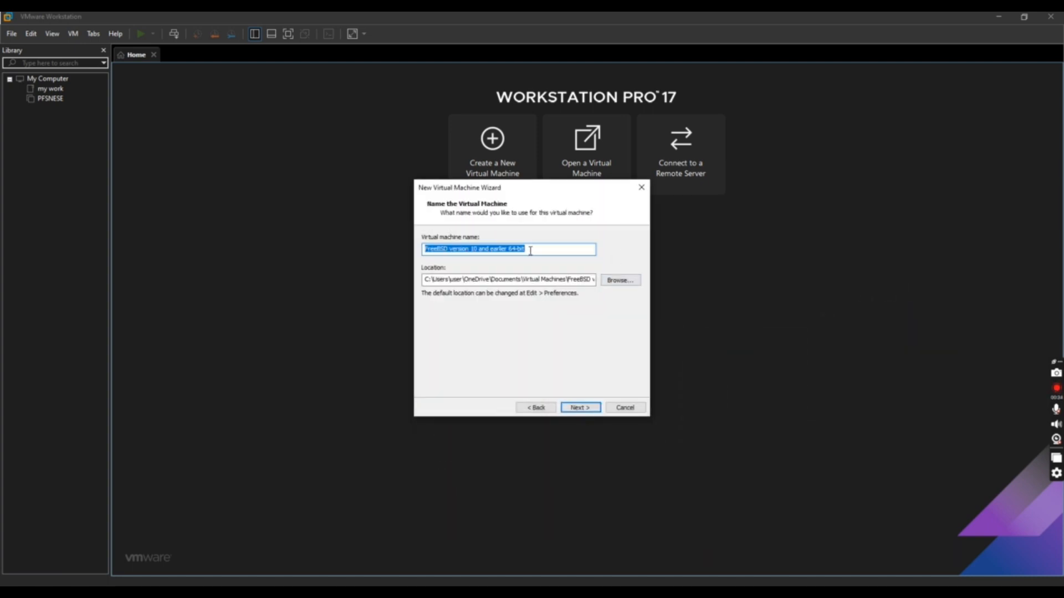
Name the machine PFSENSE and store it in a new D:\PROJECT folder
text(PFSENSE)
click(621, 281)
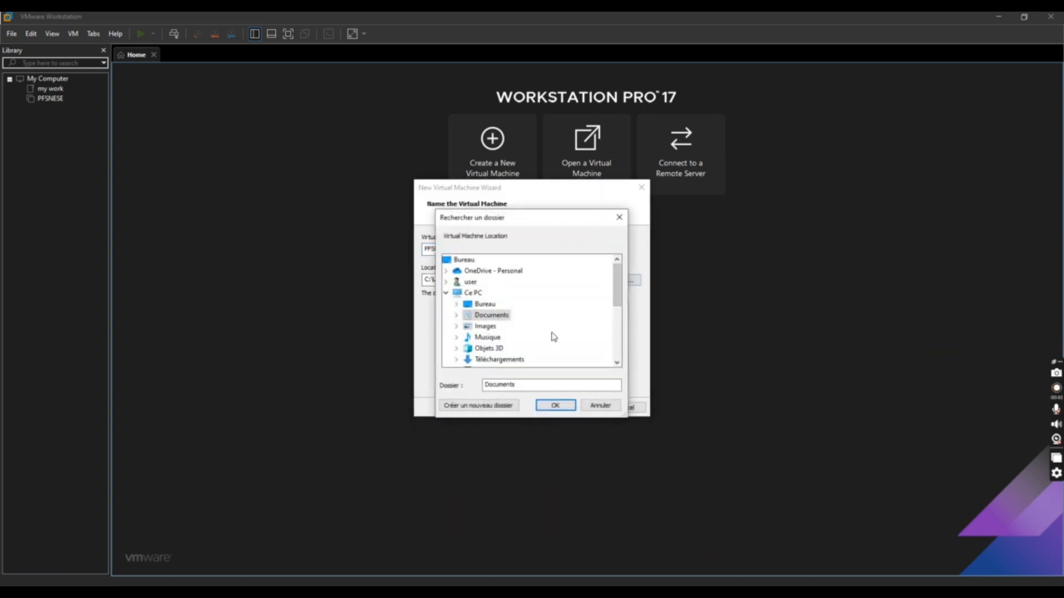
double_click(499, 260)
click(479, 405)
text(PROJECT)
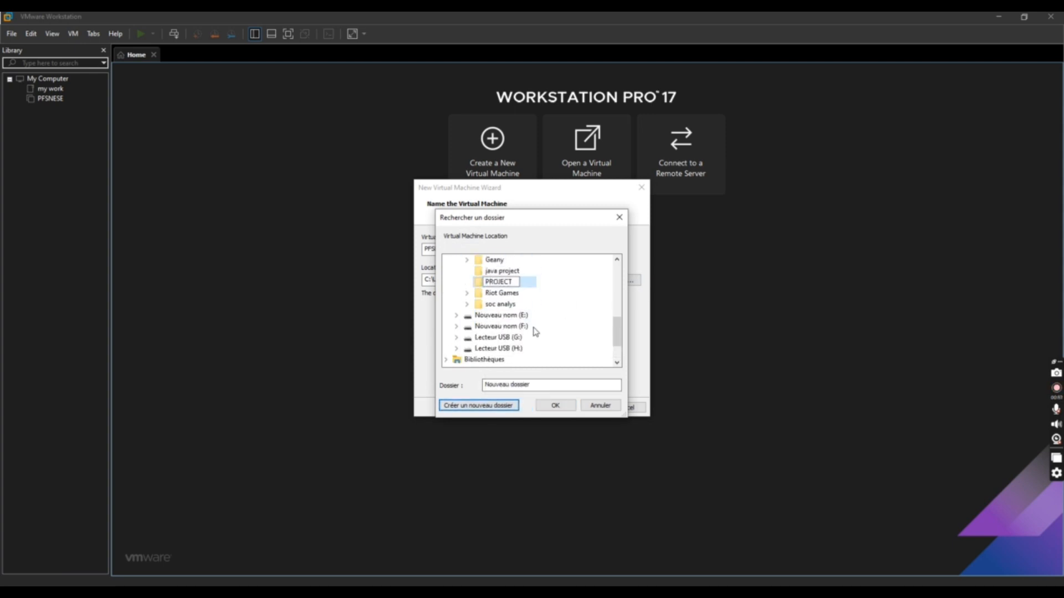
click(506, 281)
click(553, 405)
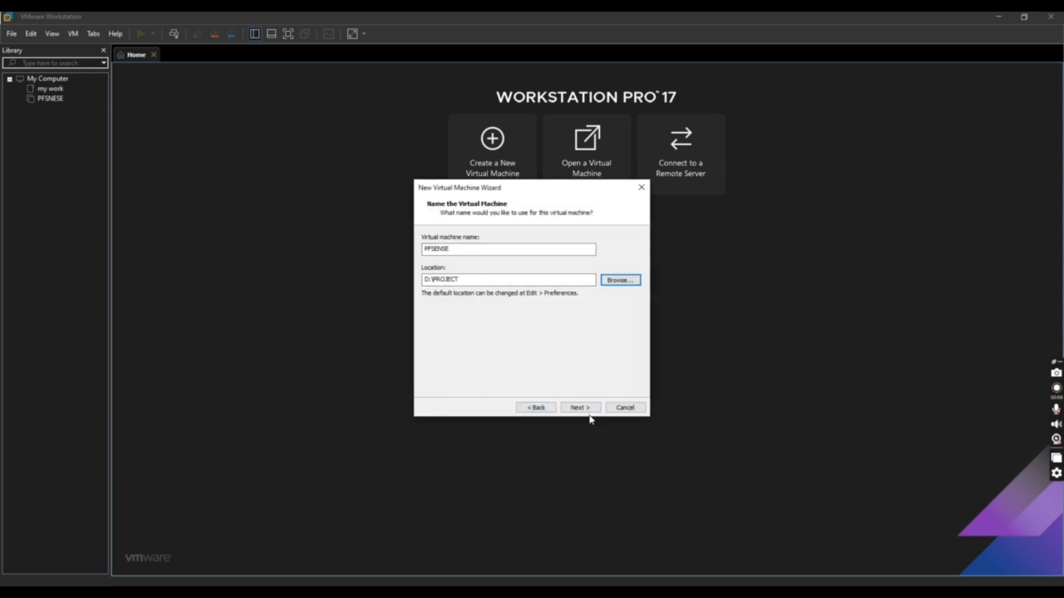
Keep 1 processor, set about 2048 MB memory, and accept the default network, controller and 20 GB disk
click(583, 409)
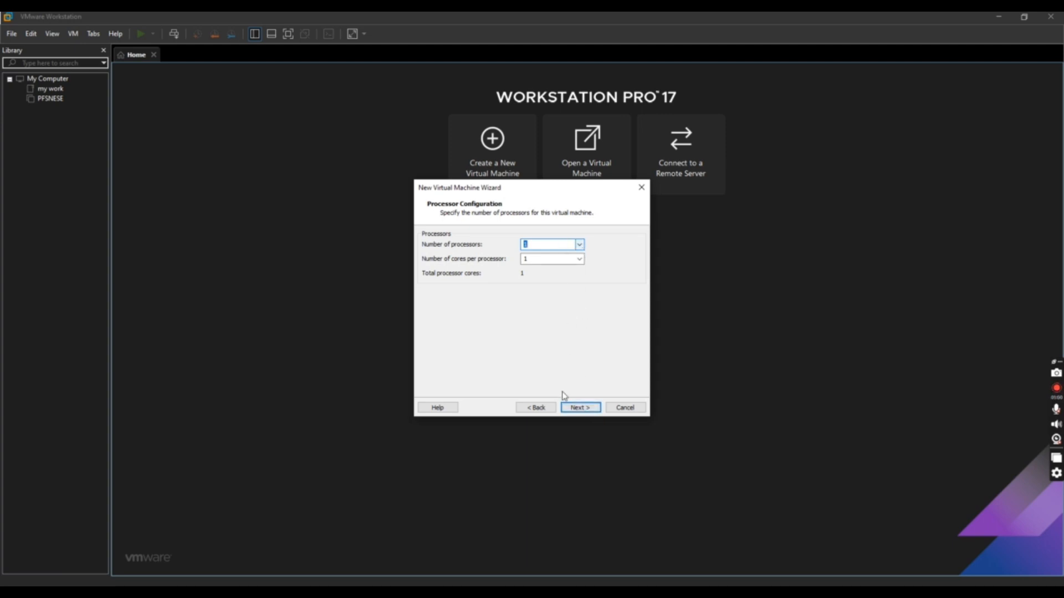
click(582, 406)
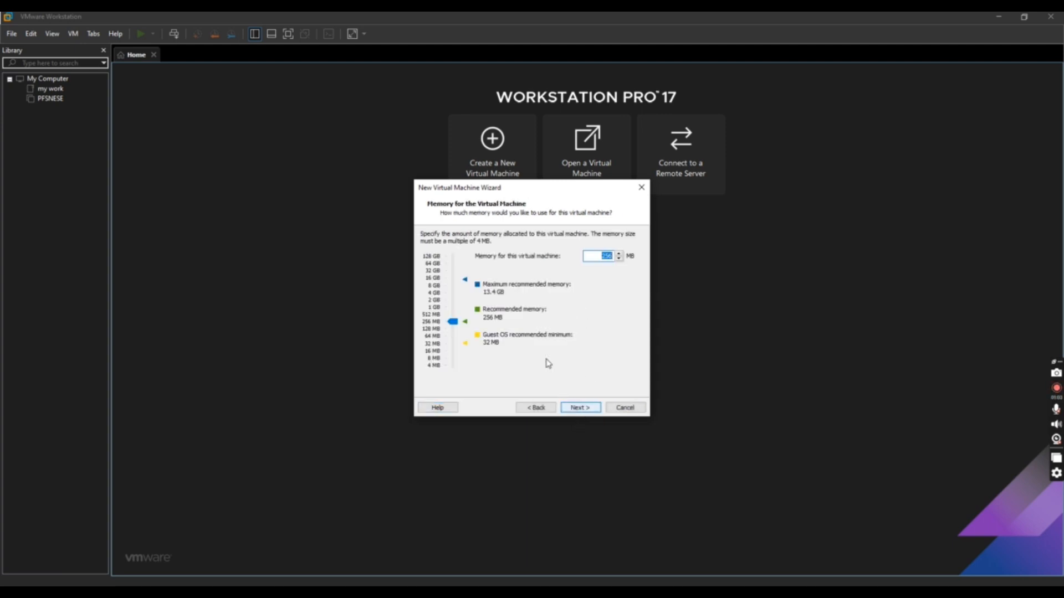
drag(456, 325, 456, 303)
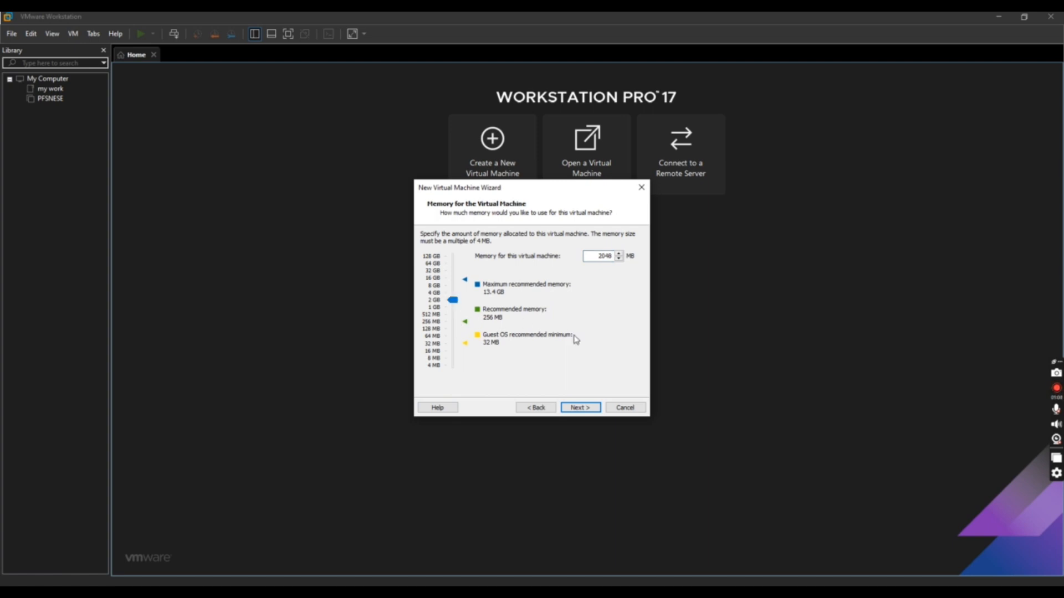
click(587, 411)
click(587, 411)
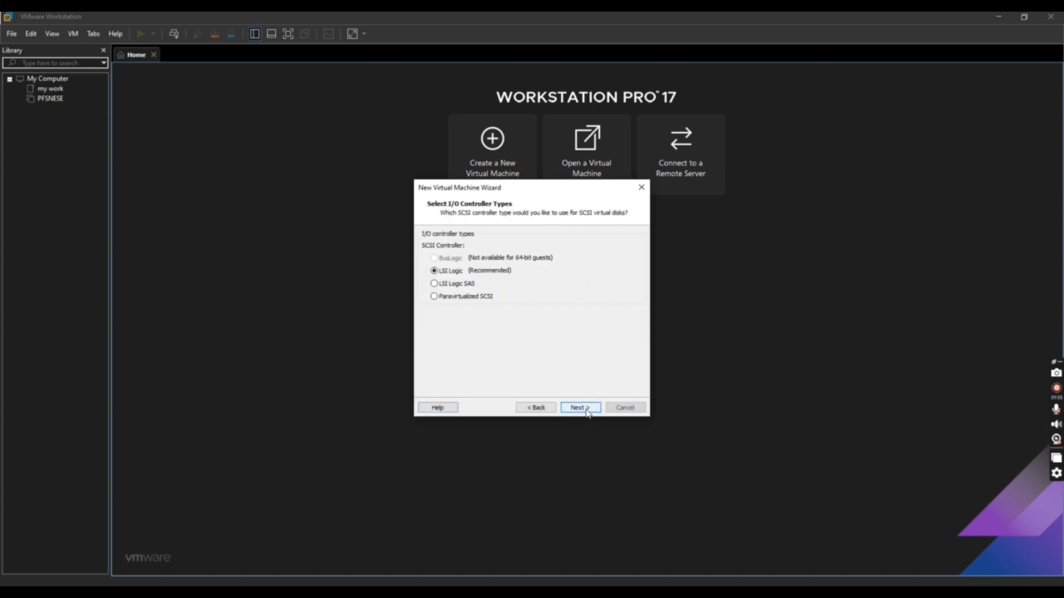
click(587, 413)
click(588, 411)
click(580, 407)
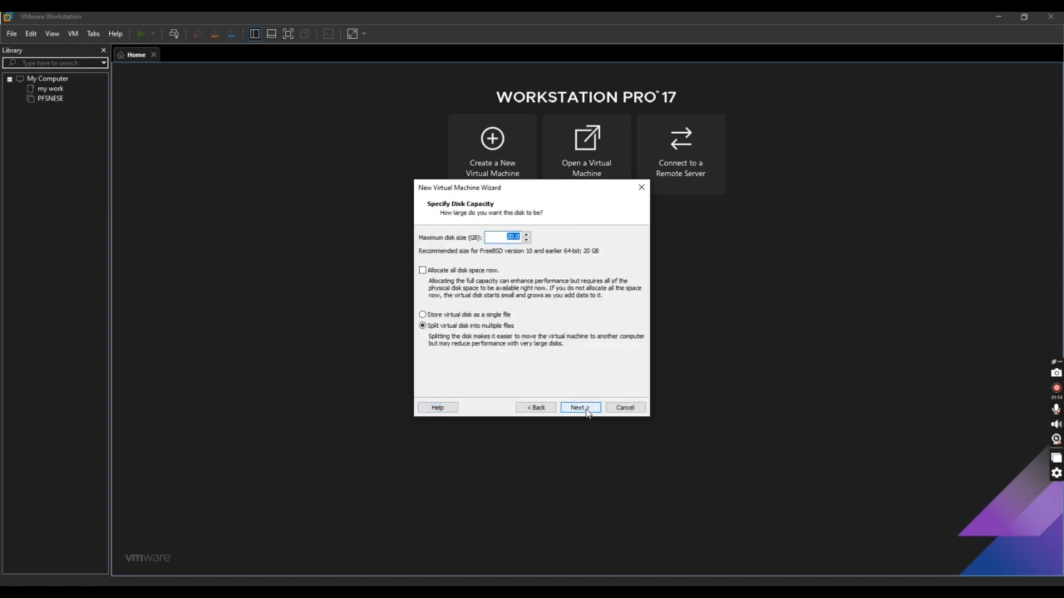
click(580, 408)
click(580, 408)
Add a second network adapter in the PFSENSE hardware settings
click(498, 345)
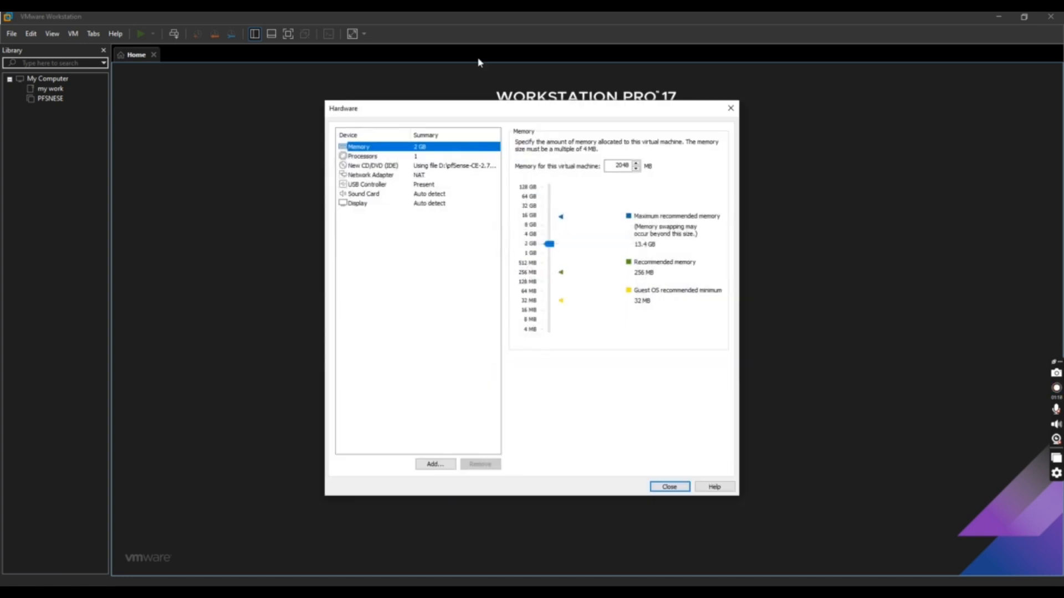
click(443, 464)
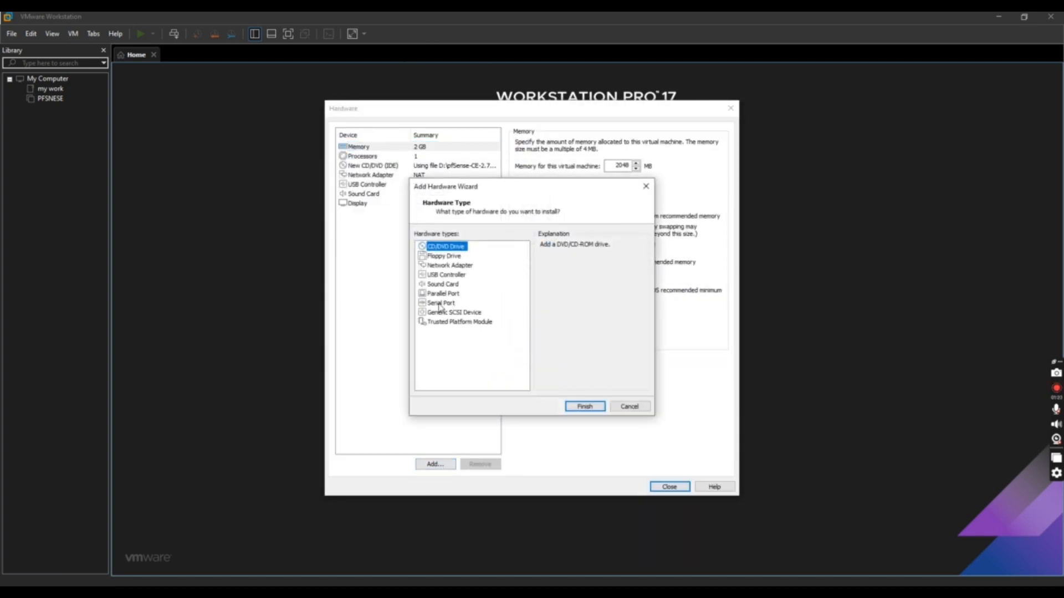
click(446, 266)
click(581, 405)
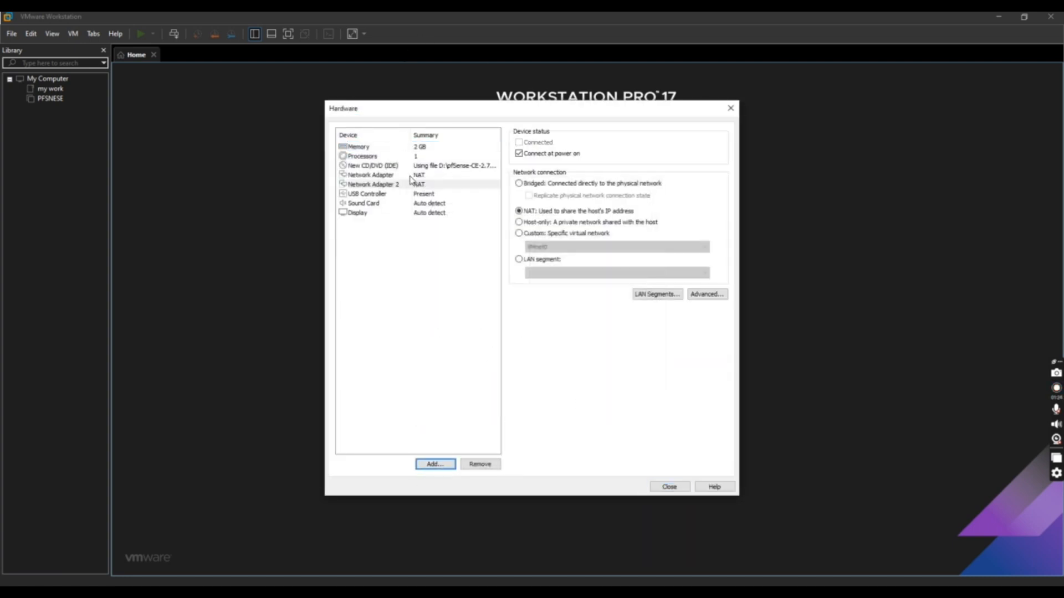
Connect Network Adapter 1 to custom VMnet1 and Network Adapter 2 to VMnet8 (NAT)
click(411, 176)
click(526, 233)
click(540, 247)
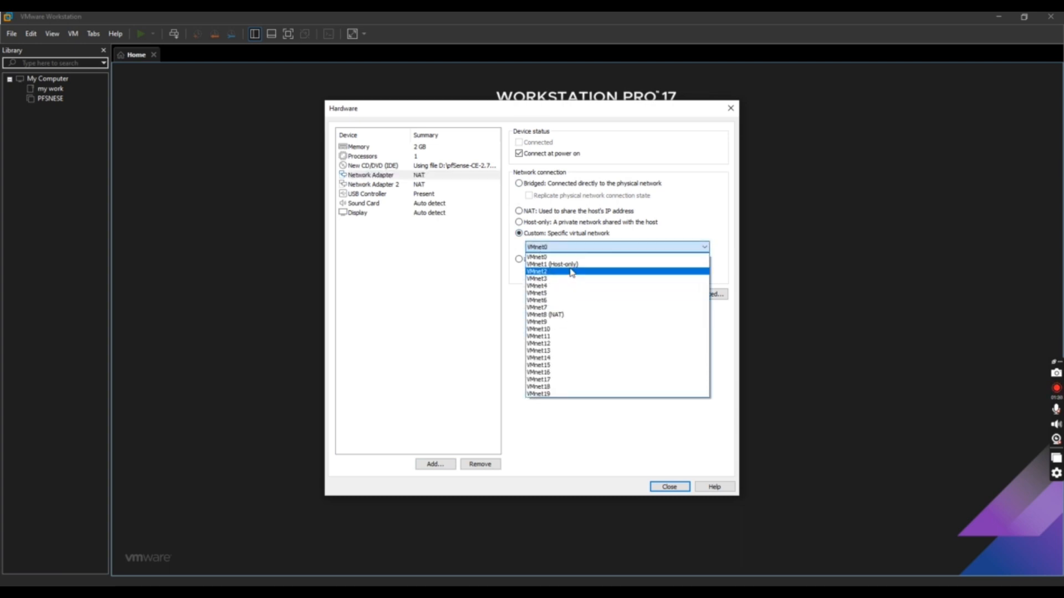
click(541, 269)
click(371, 184)
click(521, 234)
click(533, 246)
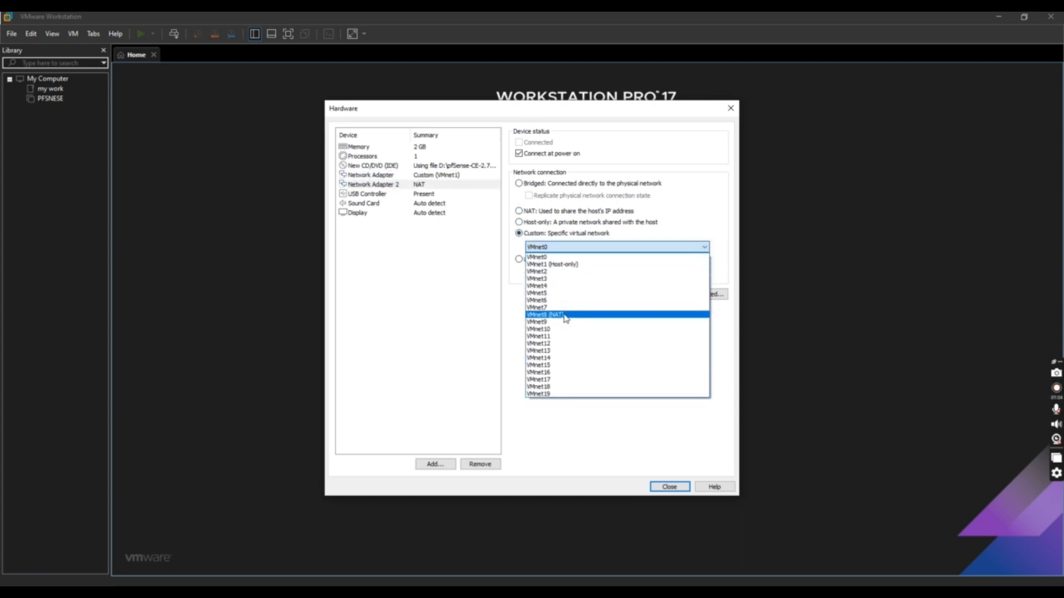
click(565, 310)
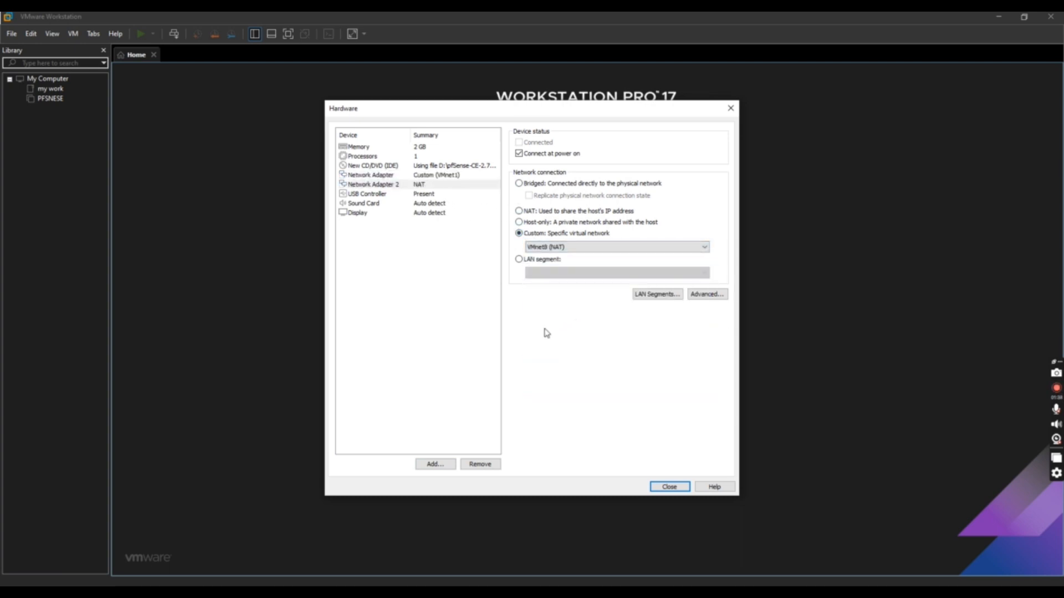
Finish creating the PFSENSE virtual machine and power it on
click(668, 487)
click(578, 402)
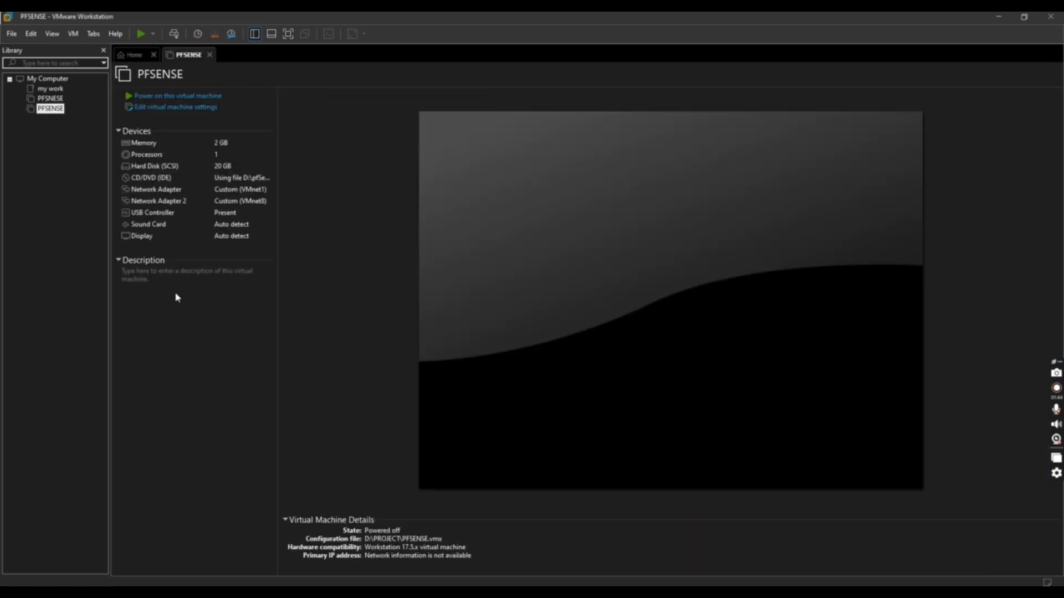
click(208, 98)
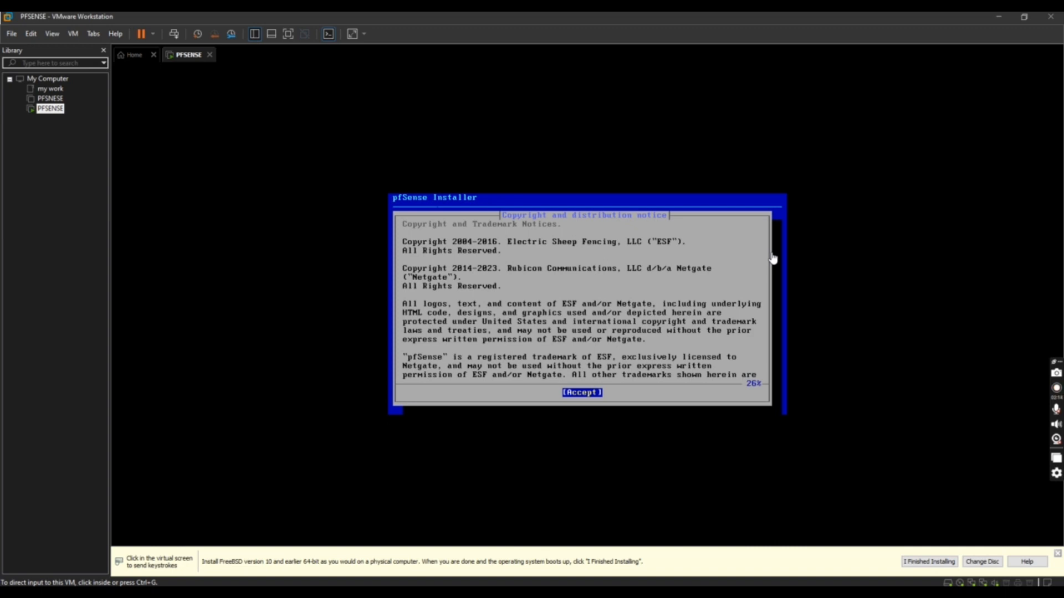
Install pfSense with Auto (ZFS) on disk da0, confirm wiping it, and reboot
click(773, 259)
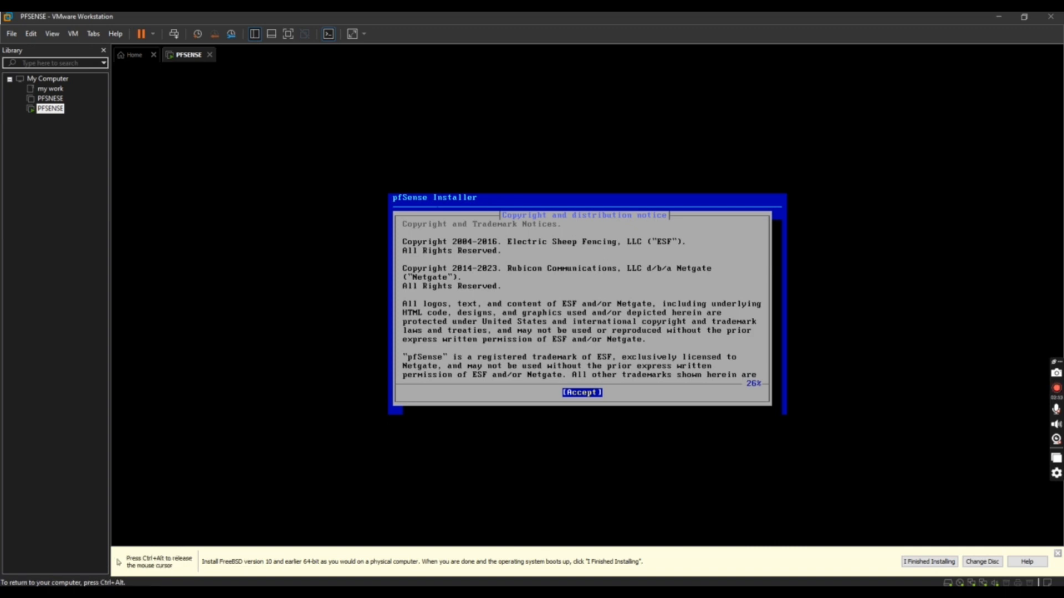
key(Return)
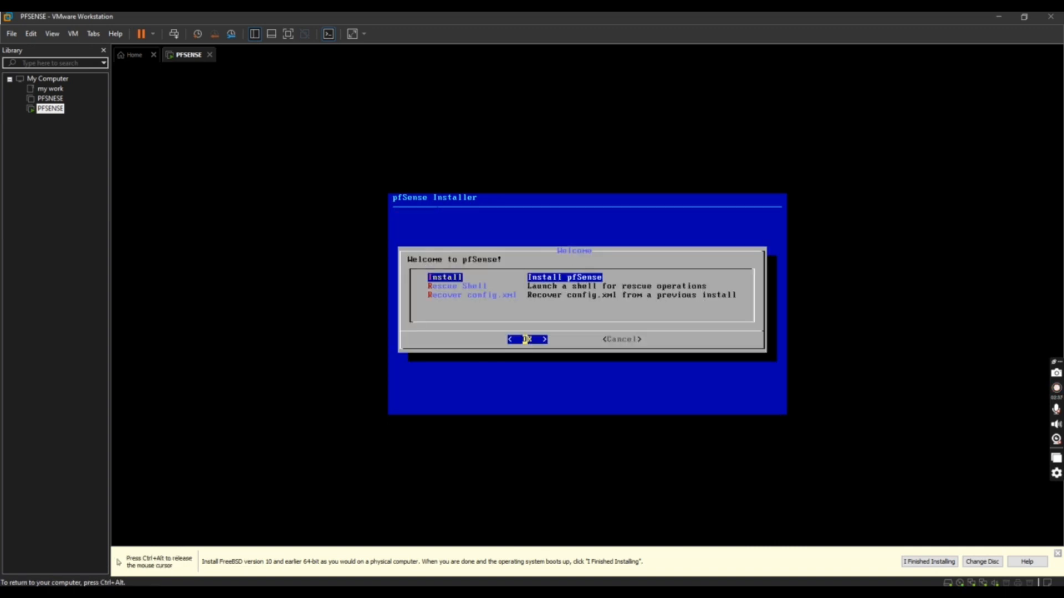
key(Return)
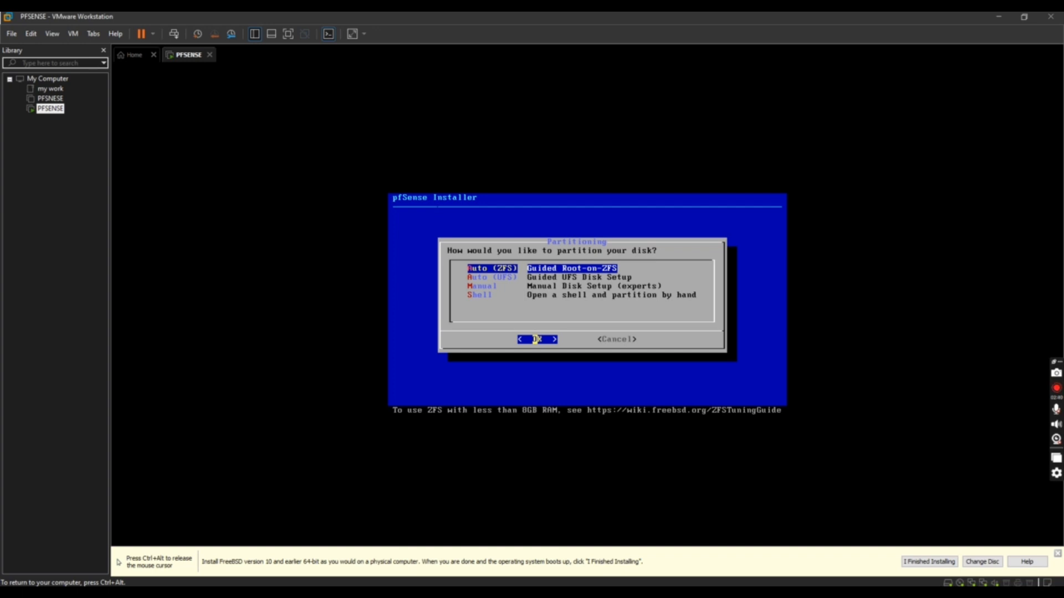
key(Return)
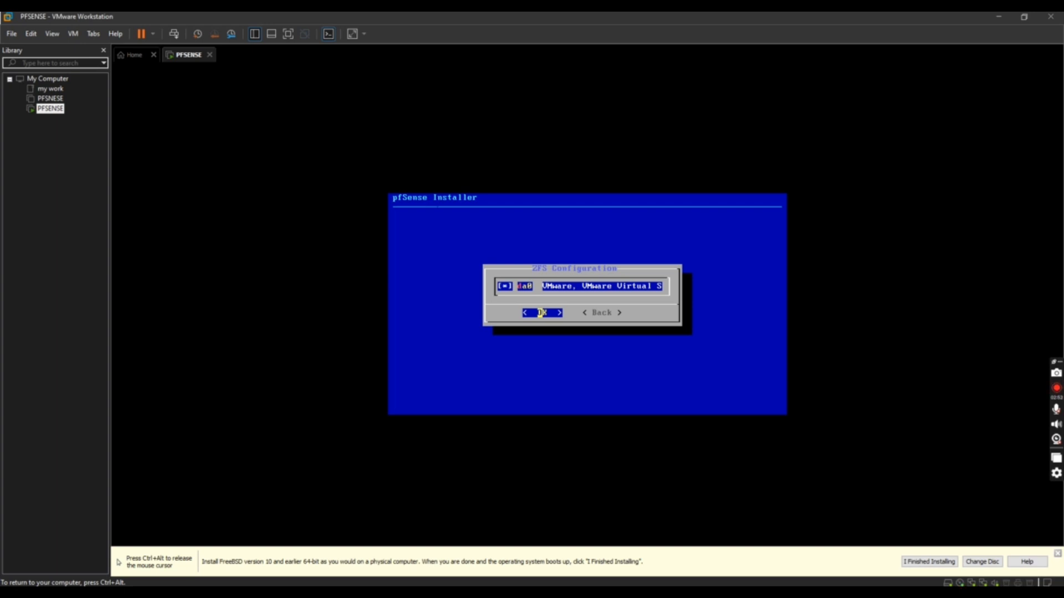
key(Return)
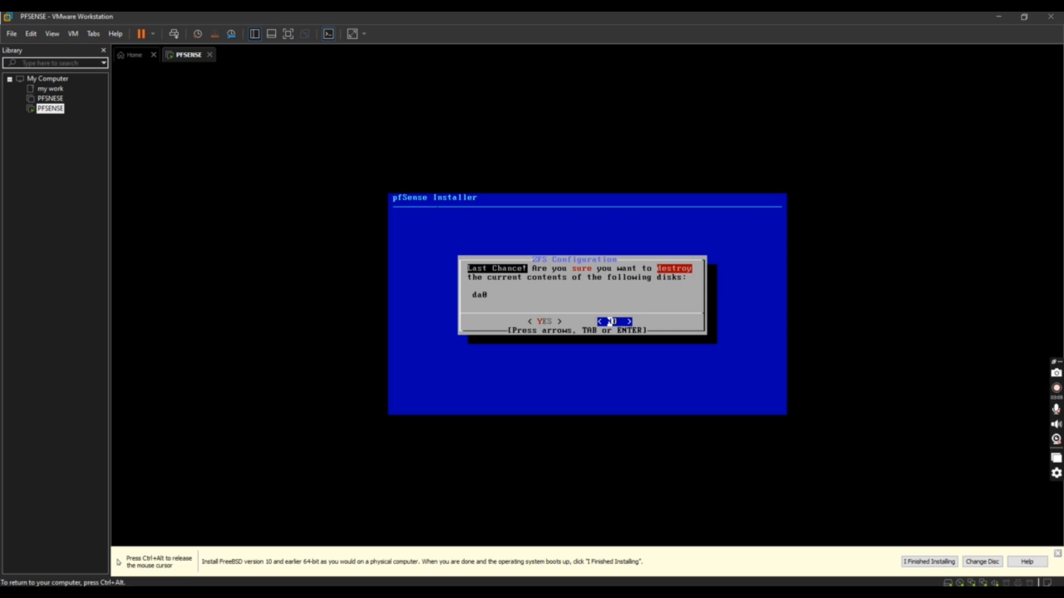
key(Left)
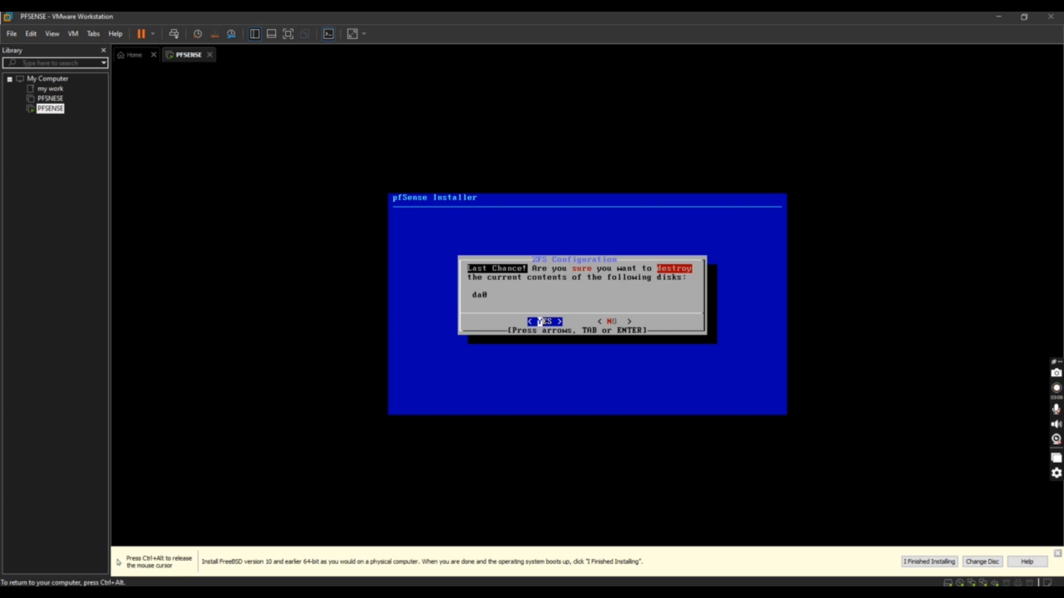
key(Return)
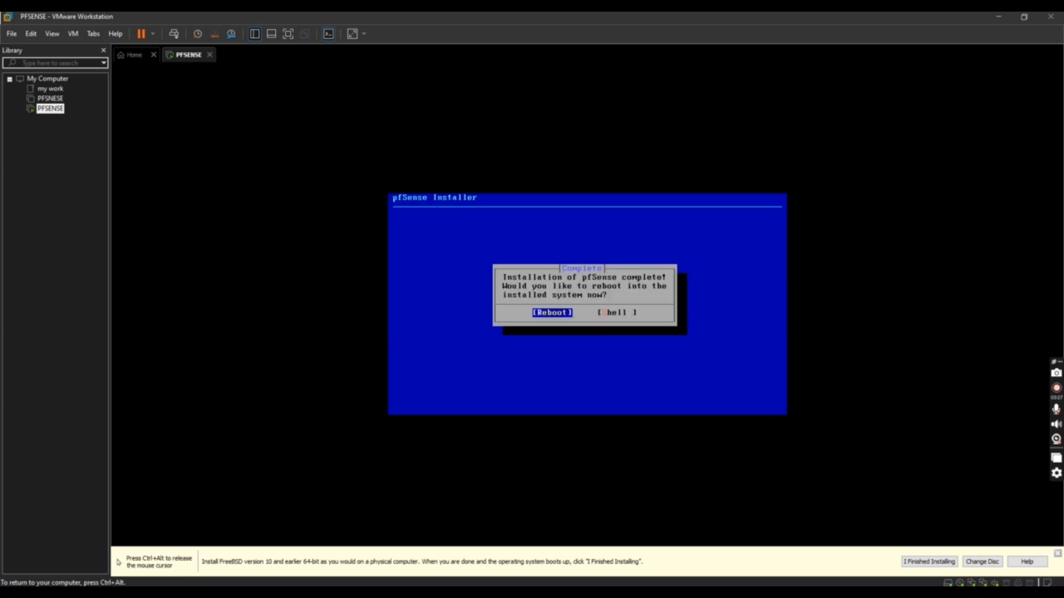
key(Return)
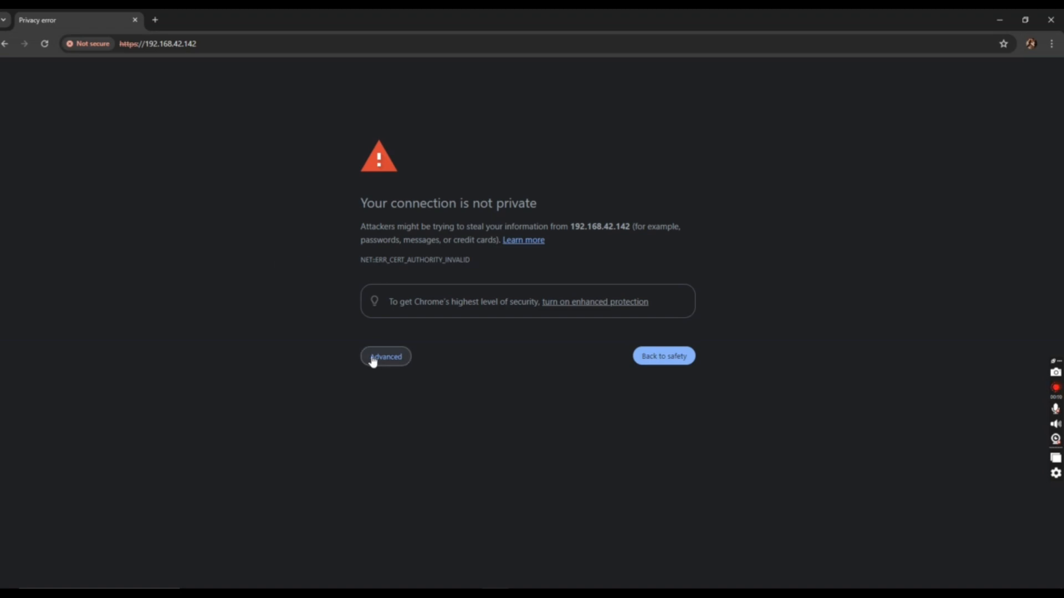
Bypass the certificate warning at 192.168.42.142 and log in as admin with the default password
click(374, 357)
click(408, 443)
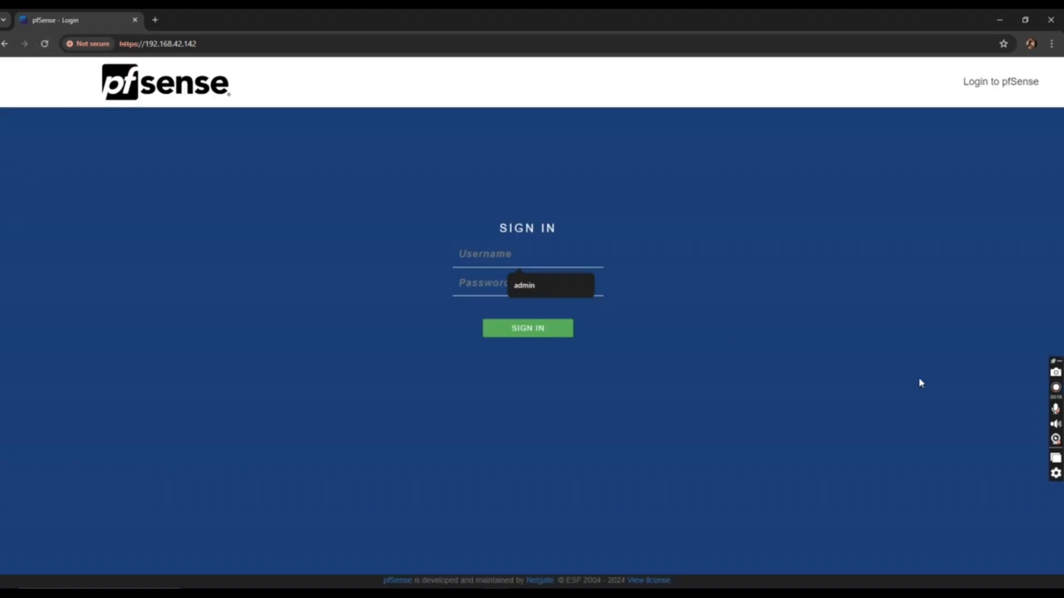
text(admin)
key(Tab)
text(pfsense)
key(Return)
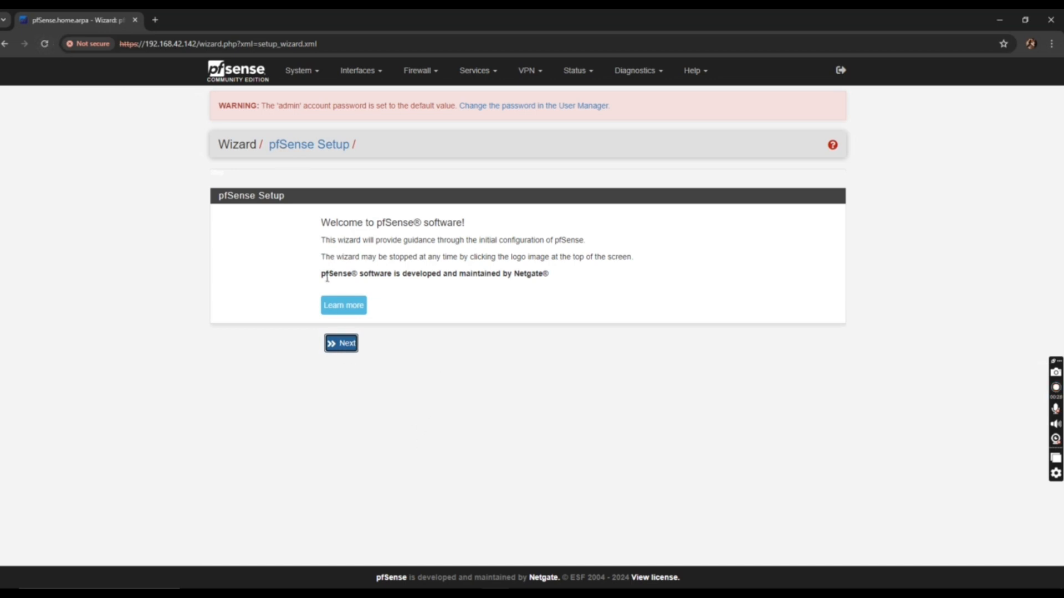
Advance to General Information and change the hostname from pfSense to cyber
click(343, 350)
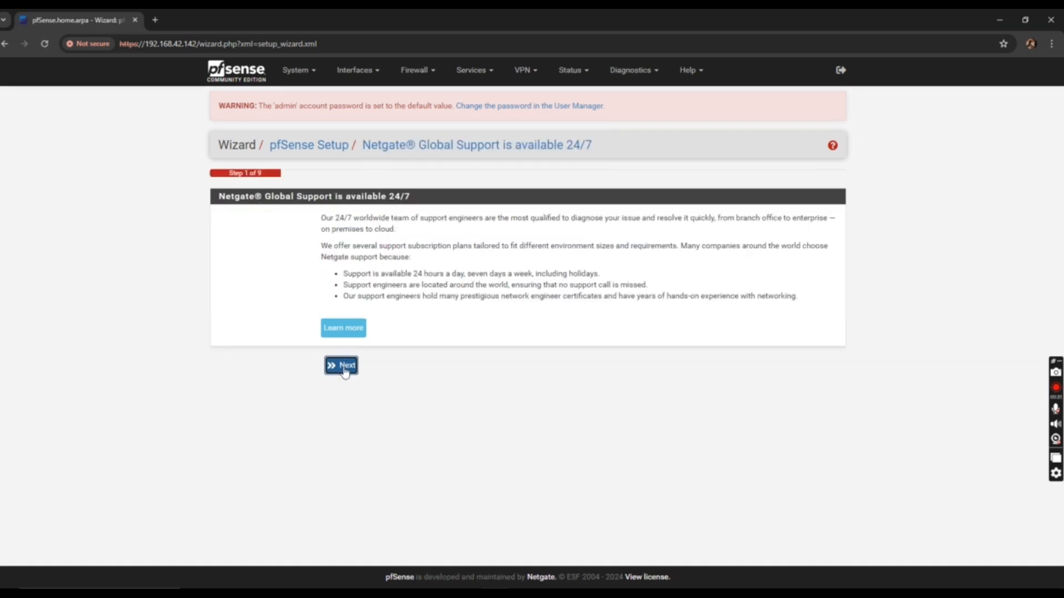
click(340, 366)
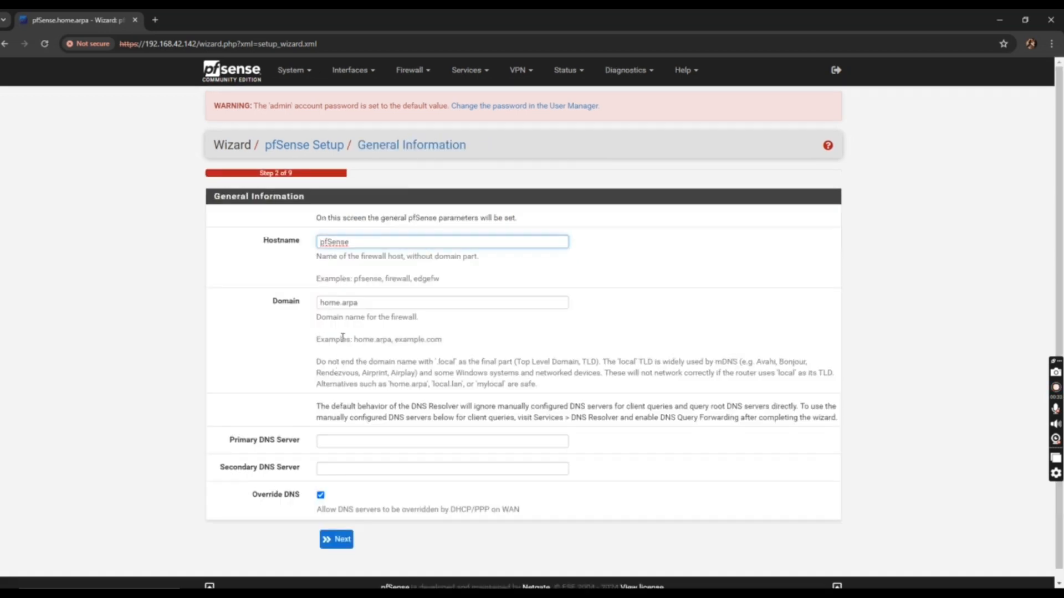
double_click(345, 242)
text(cyberdefendrs)
click(366, 244)
text(e)
drag(377, 244, 312, 247)
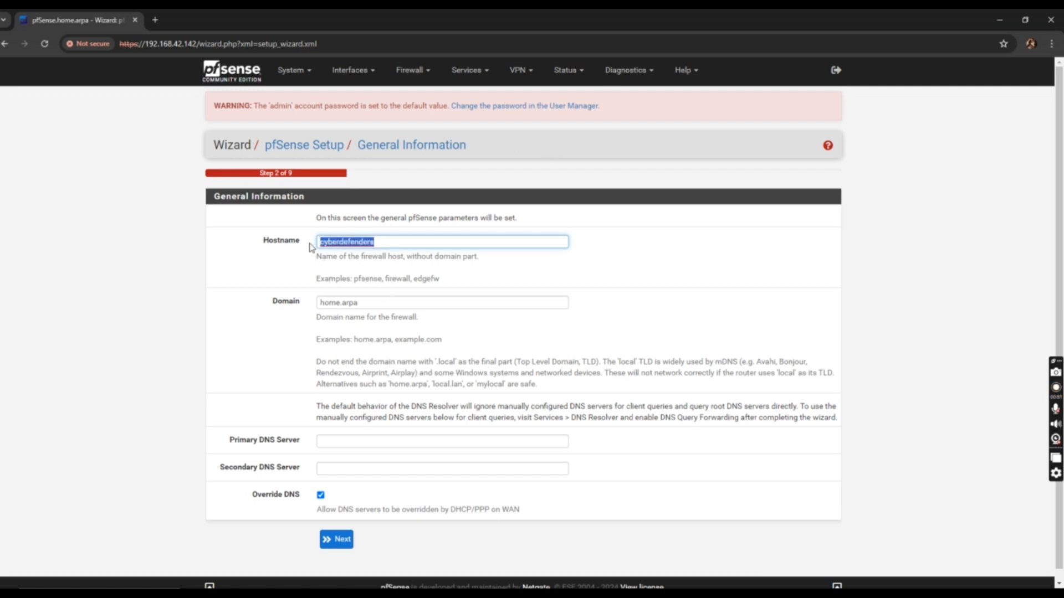
key(BackSpace)
text(cyber)
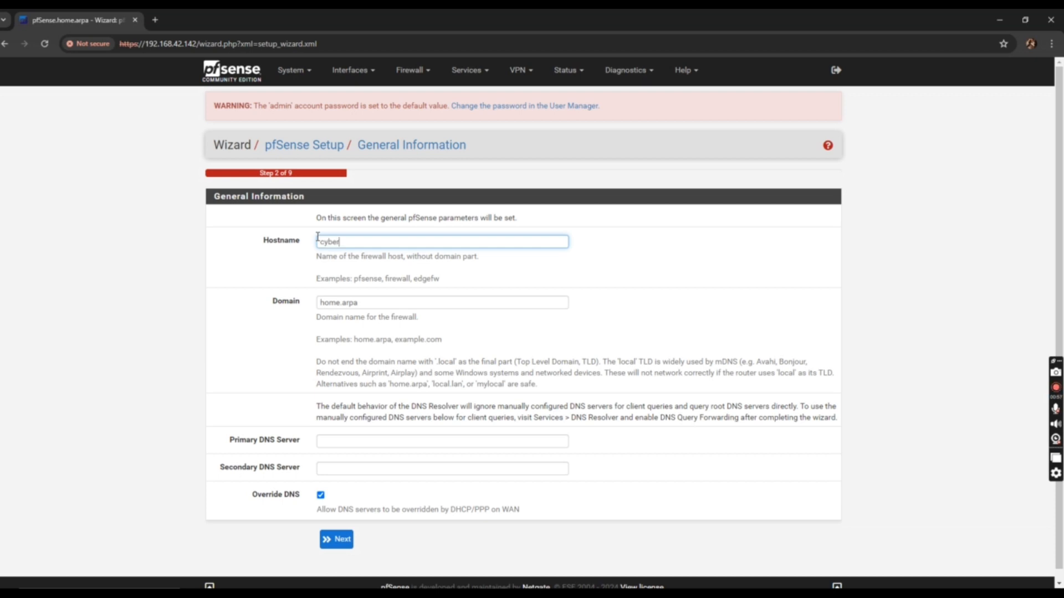
Enter primary DNS 8.8.8.8 and secondary DNS 8.8.4.4, then continue
click(325, 445)
text(_)
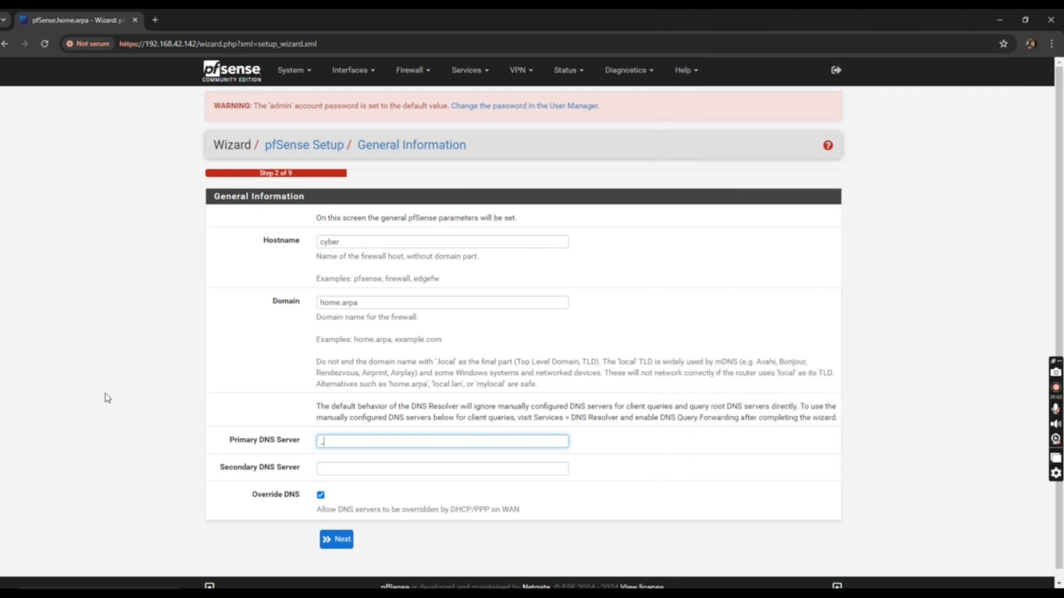
text(.8.8)
click(396, 470)
text(8.8.4.4)
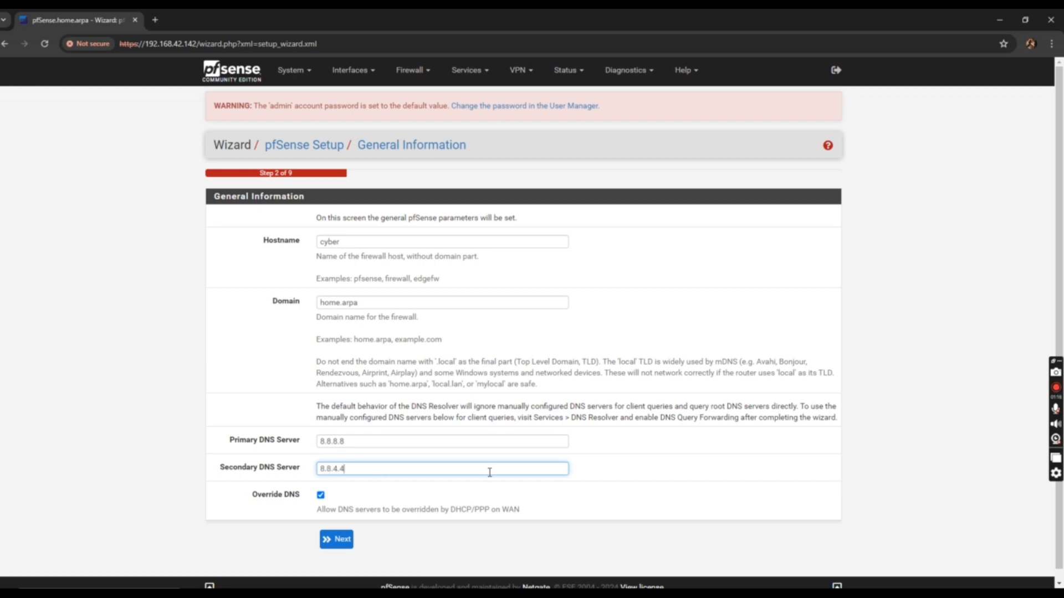
click(336, 539)
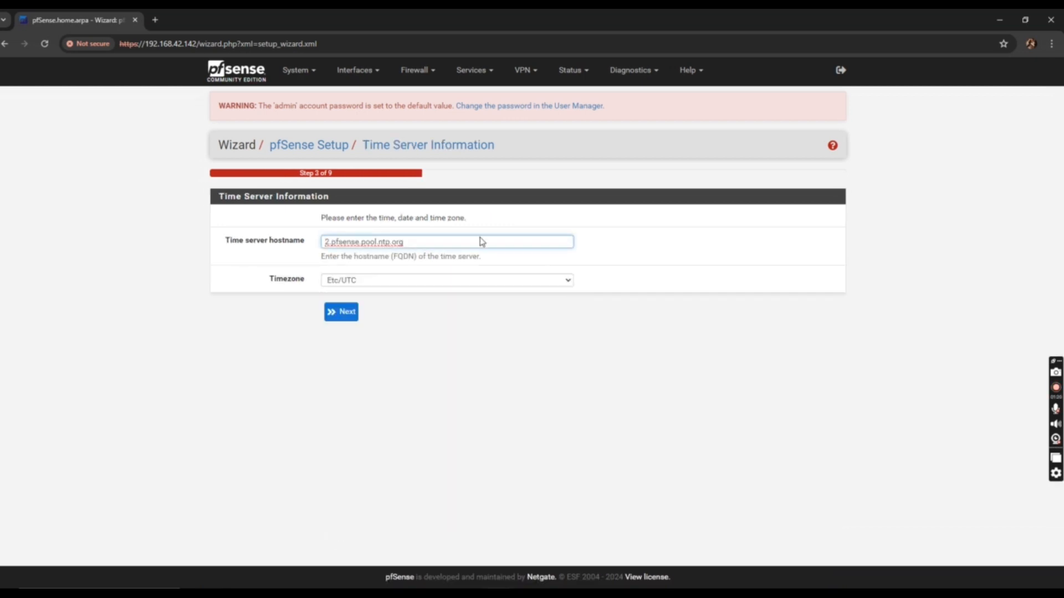
Pick Africa/Algiers as the timezone, keeping 2.pfsense.pool.ntp.org as the time server
click(351, 283)
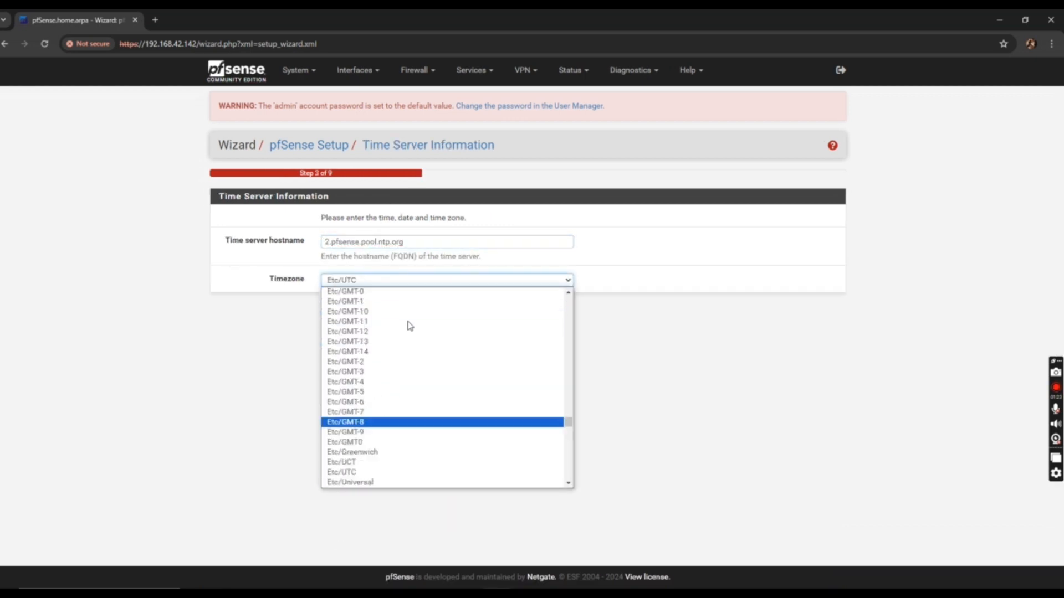
scroll(546, 365, up, 8)
scroll(443, 355, up, 20)
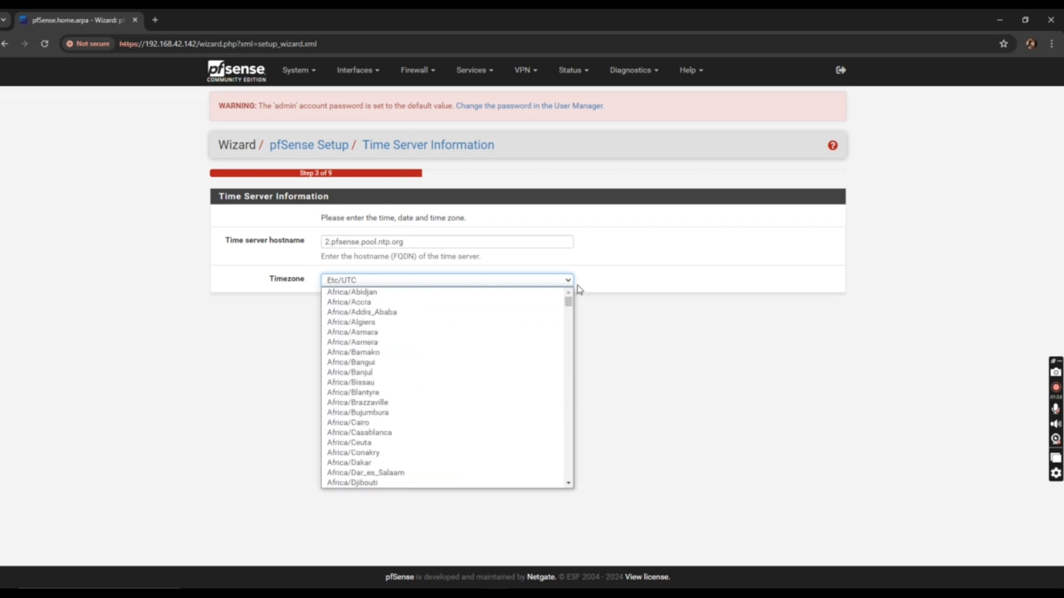
click(388, 323)
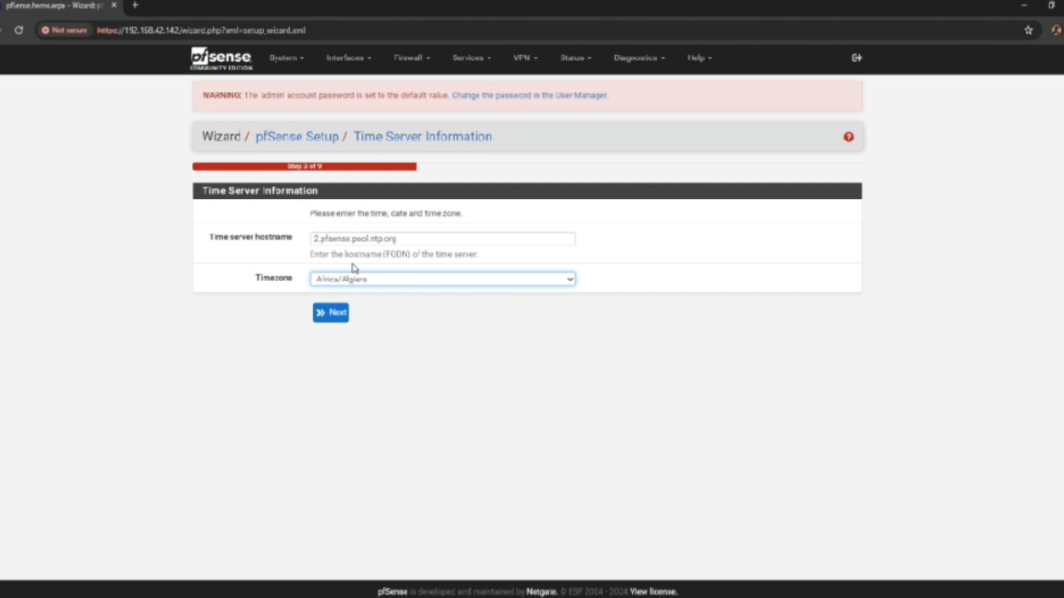
Leave WAN as Static with RFC1918 and bogon networks blocked, and proceed to LAN
click(349, 318)
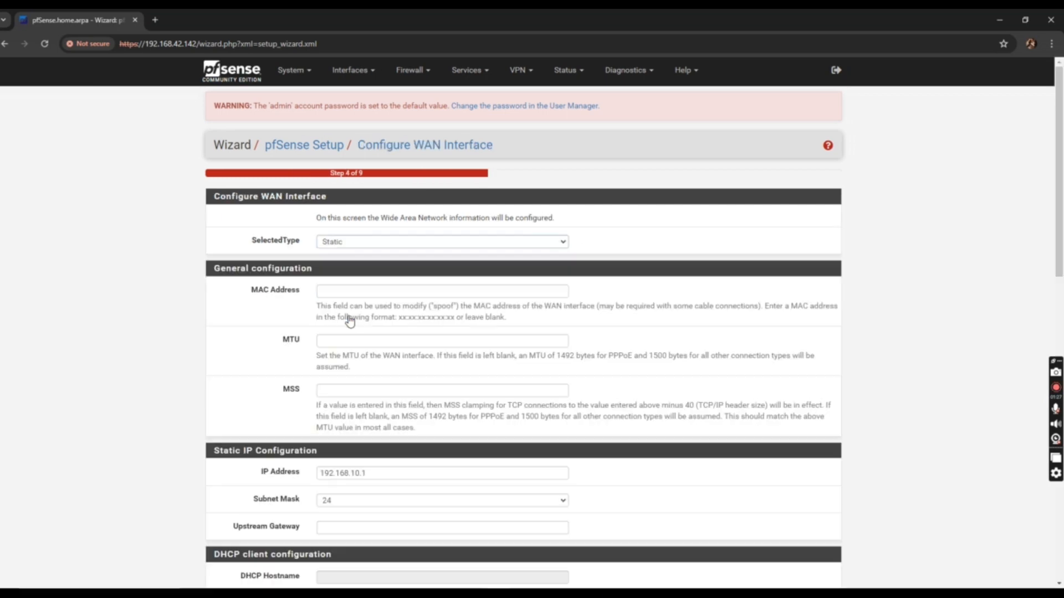
click(386, 241)
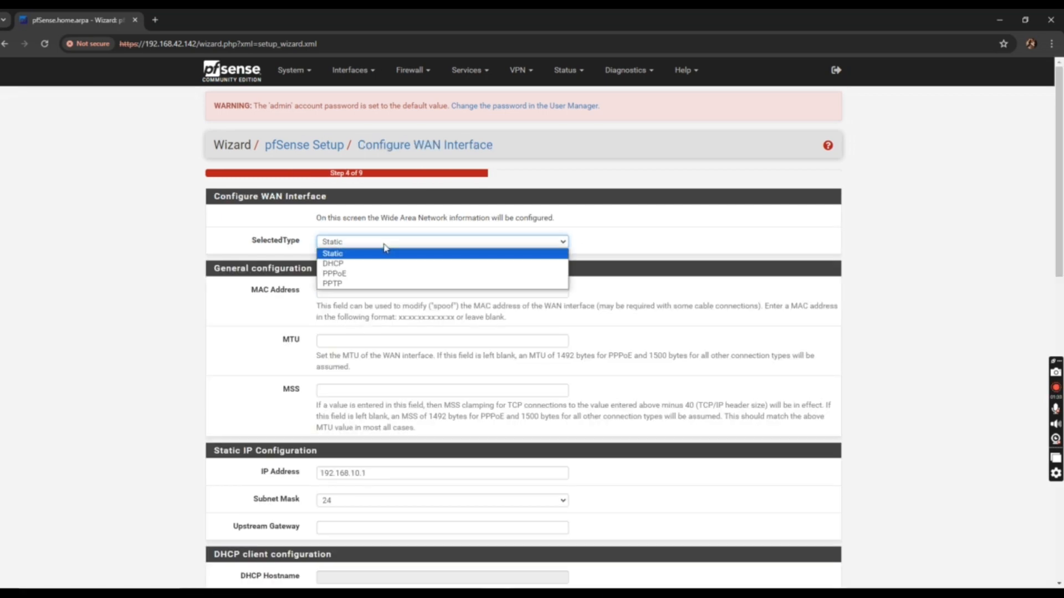
scroll(415, 364, down, 6)
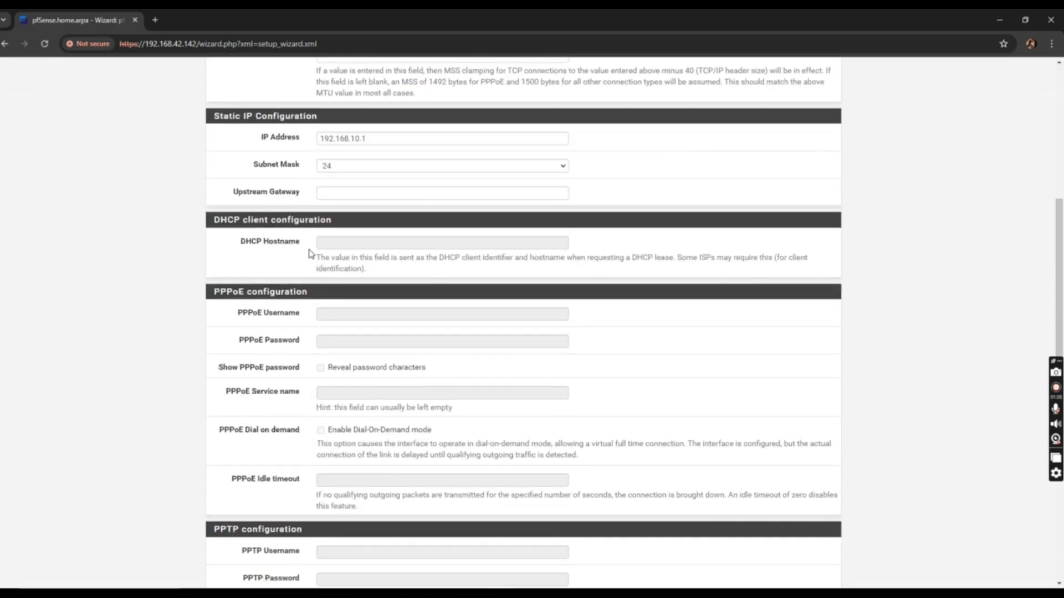
scroll(333, 233, up, 4)
scroll(337, 299, down, 7)
scroll(340, 330, up, 1)
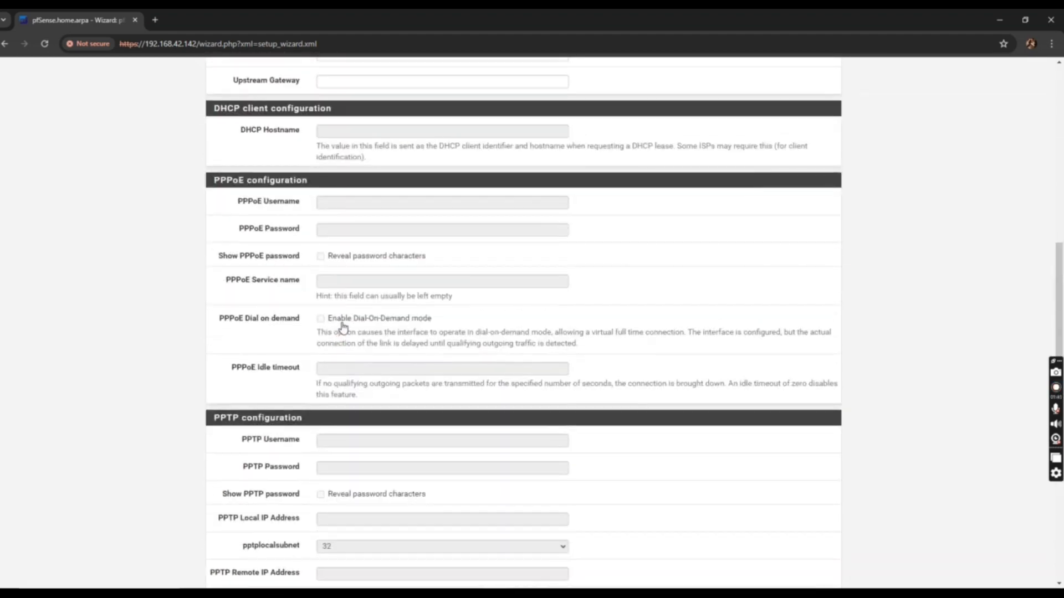
scroll(330, 205, down, 6)
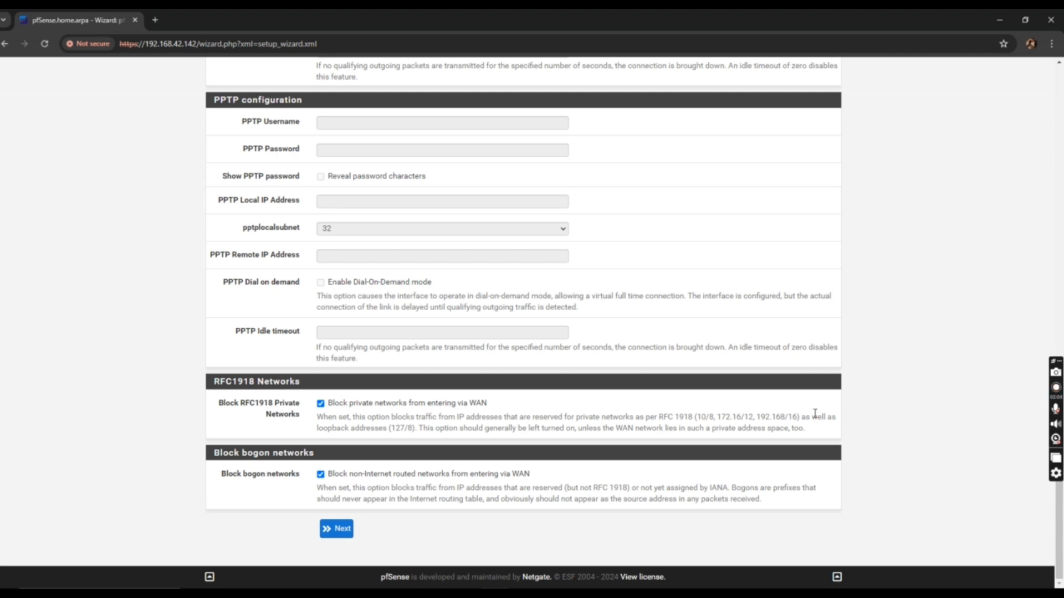
click(343, 530)
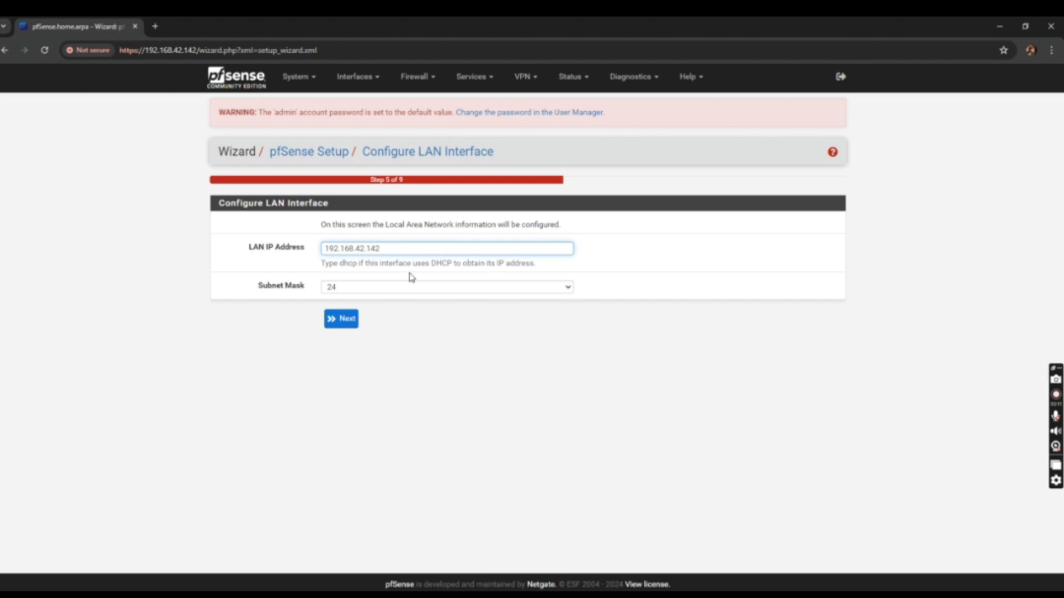
Keep LAN at 192.168.42.142/24, enter a new admin password twice, and reload
click(344, 318)
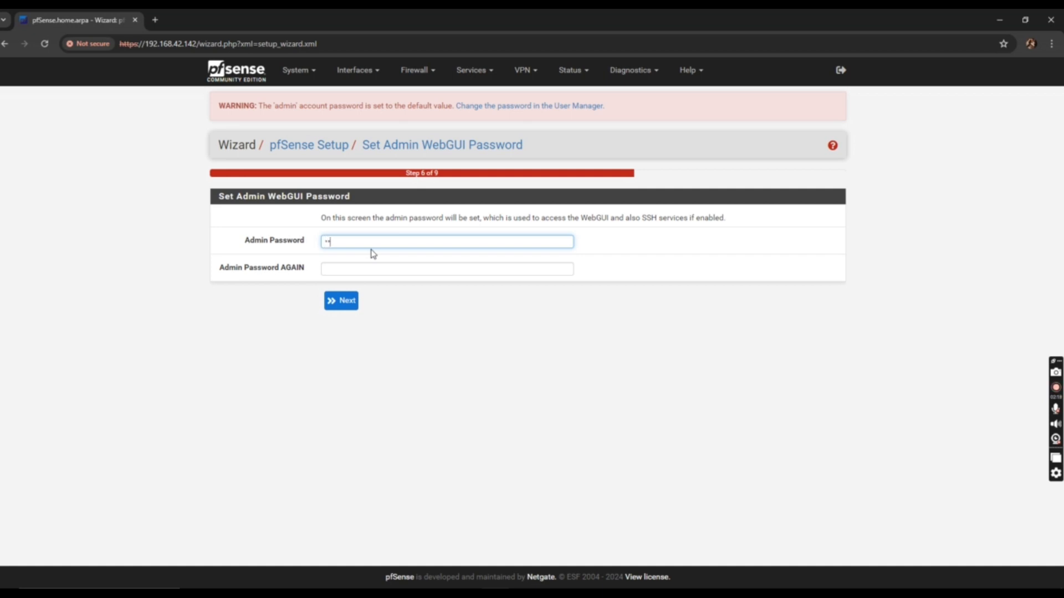
text(****)
click(393, 270)
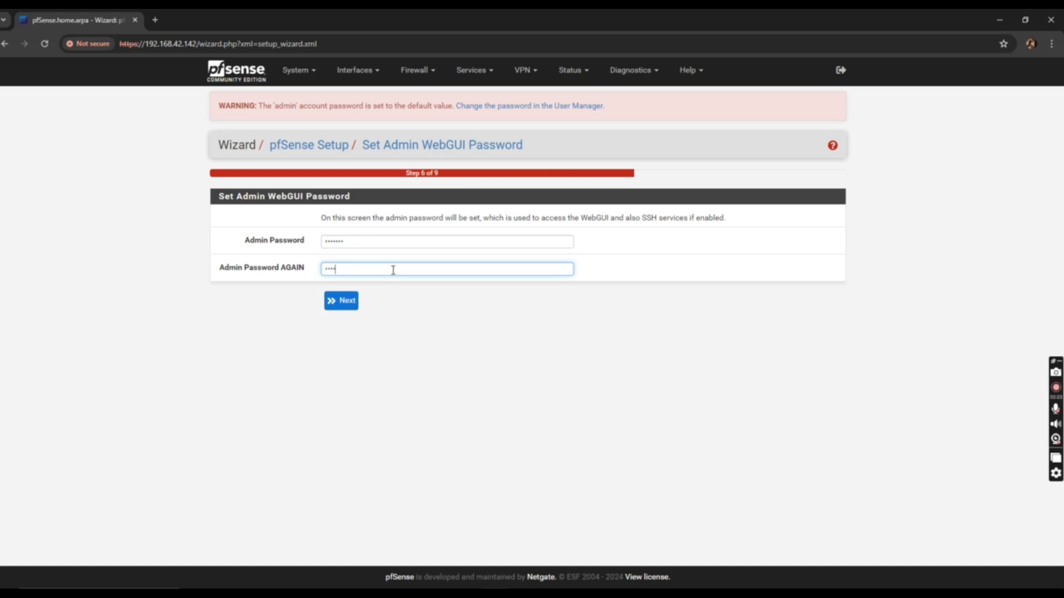
key(BackSpace)
key(BackSpace)
key(BackSpace)
key(BackSpace)
key(BackSpace)
key(BackSpace)
key(BackSpace)
click(335, 308)
click(360, 247)
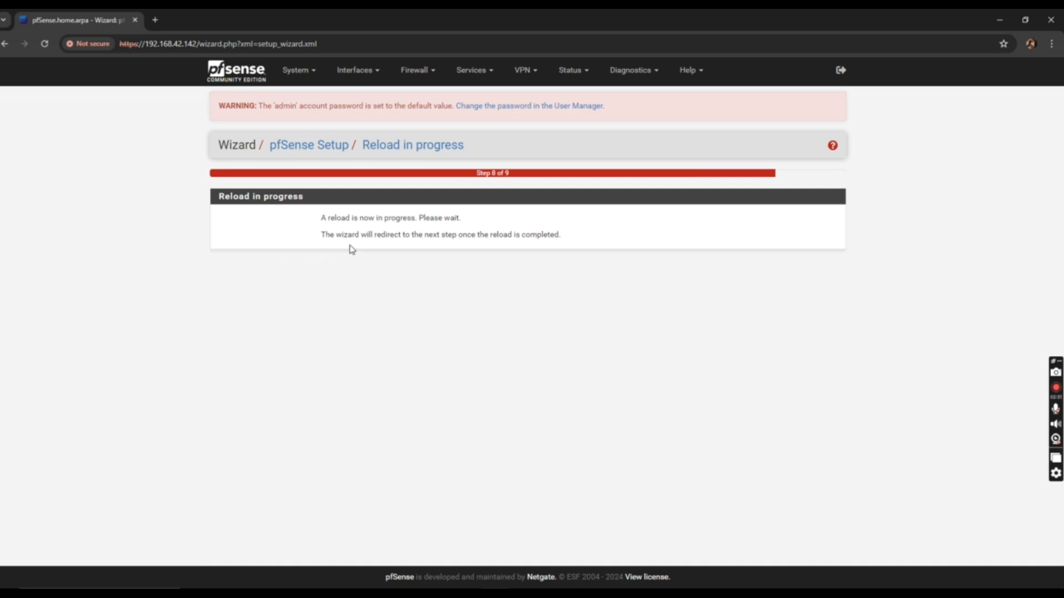
Finish the wizard and dismiss the copyright notice and survey message
click(333, 504)
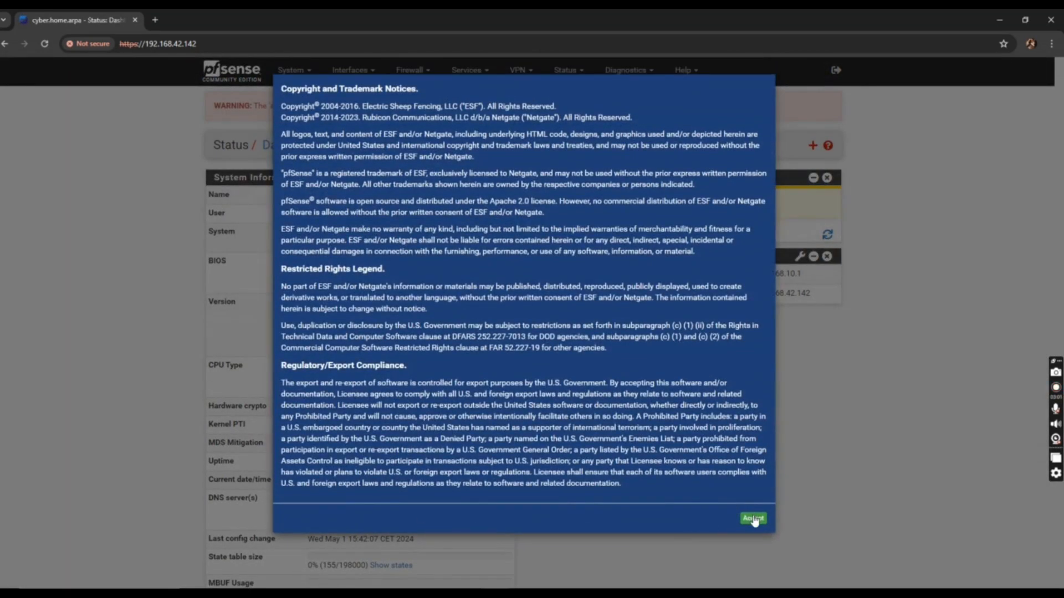
click(753, 518)
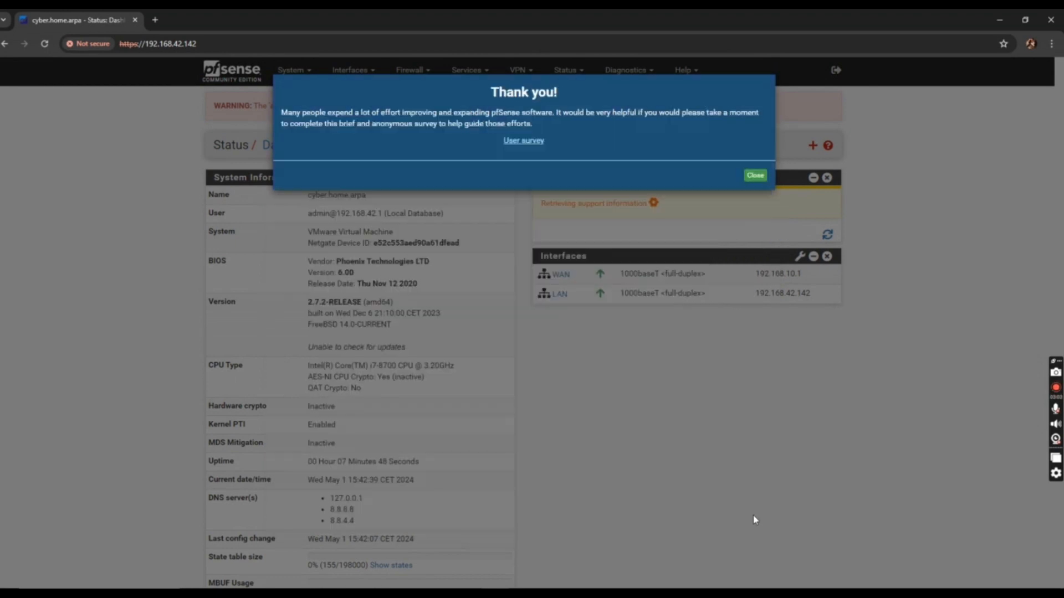
click(755, 176)
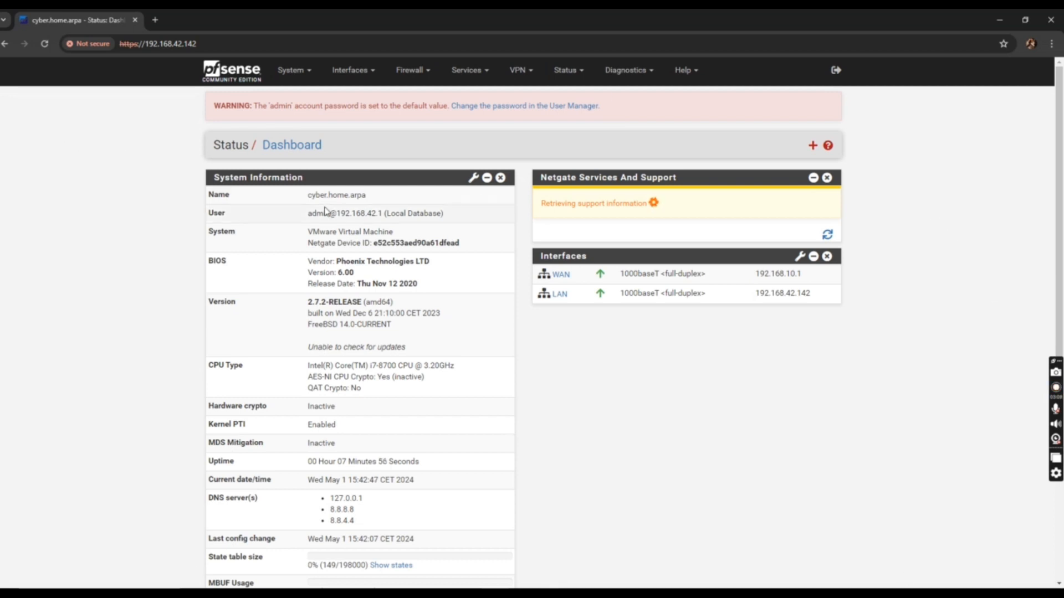
Tick Enable Secure Shell under System > Advanced > Admin Access and save
click(291, 70)
click(300, 98)
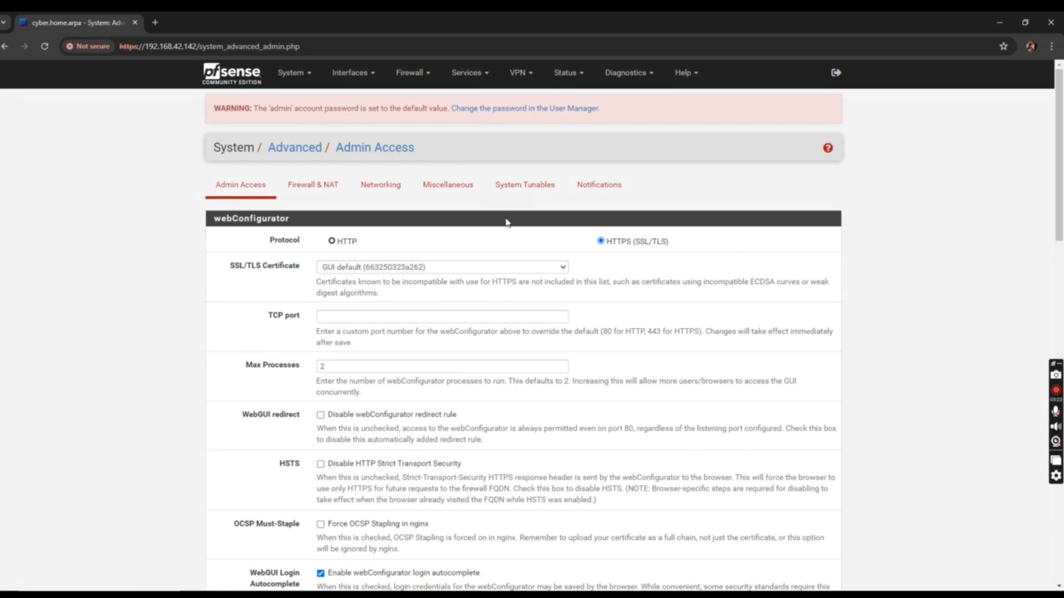
scroll(336, 215, down, 20)
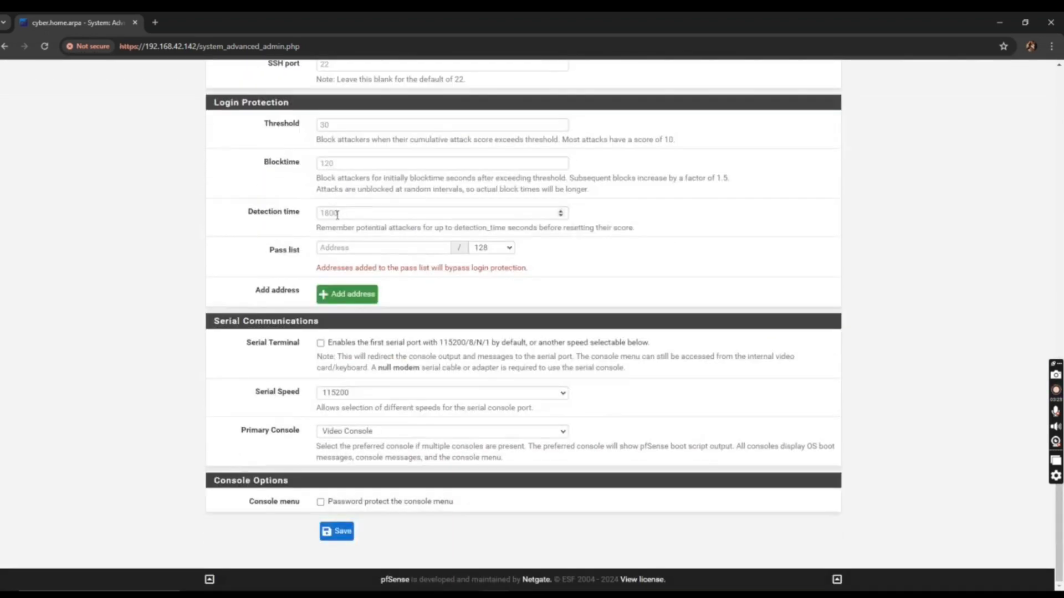
scroll(312, 214, up, 5)
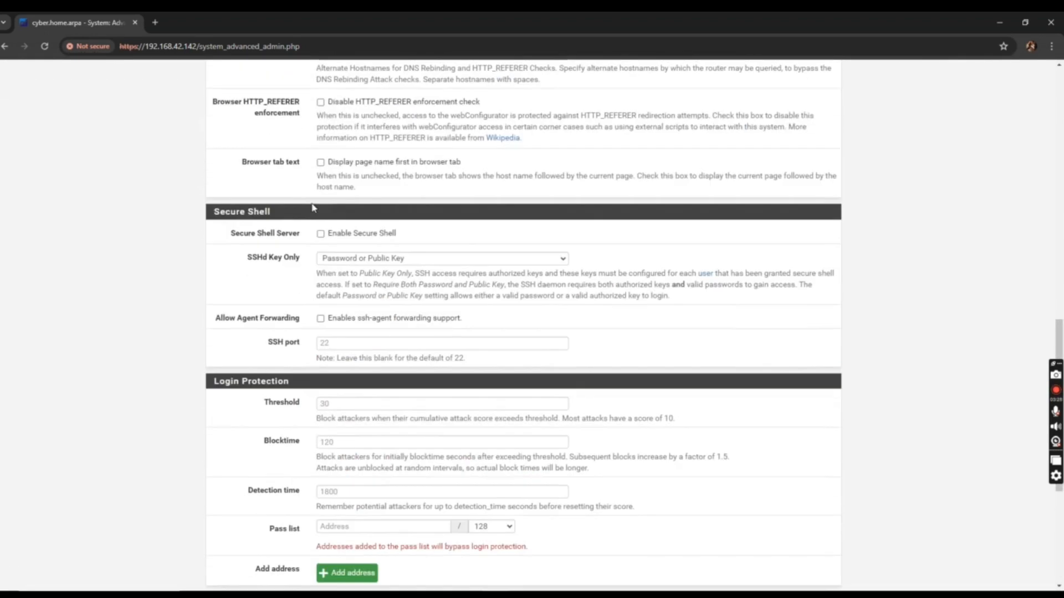
click(323, 235)
scroll(410, 243, down, 5)
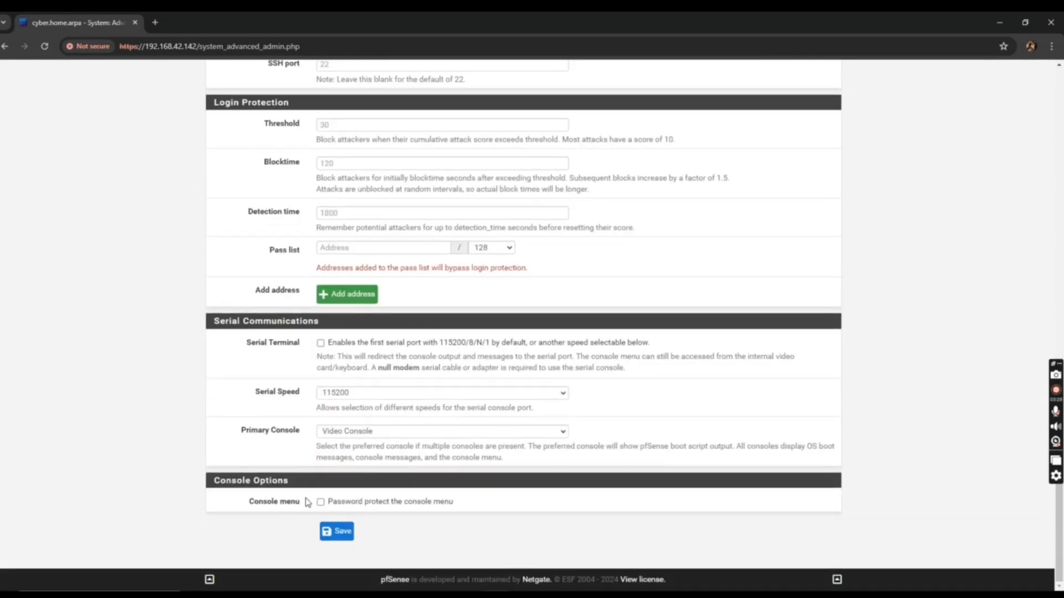
click(338, 533)
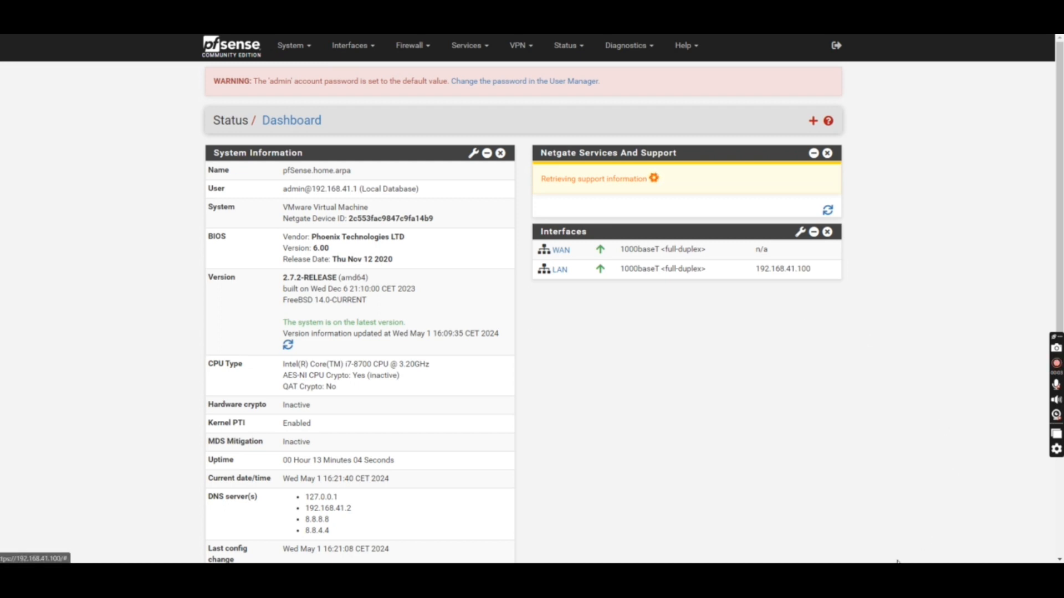
Search the pfSense Available Packages list for squid
click(306, 52)
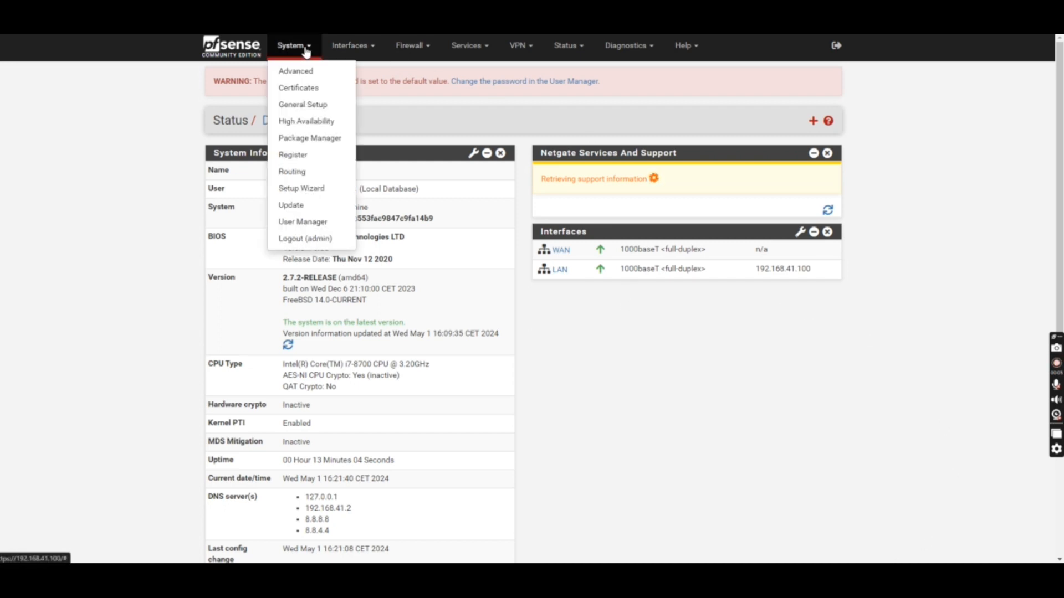
click(310, 140)
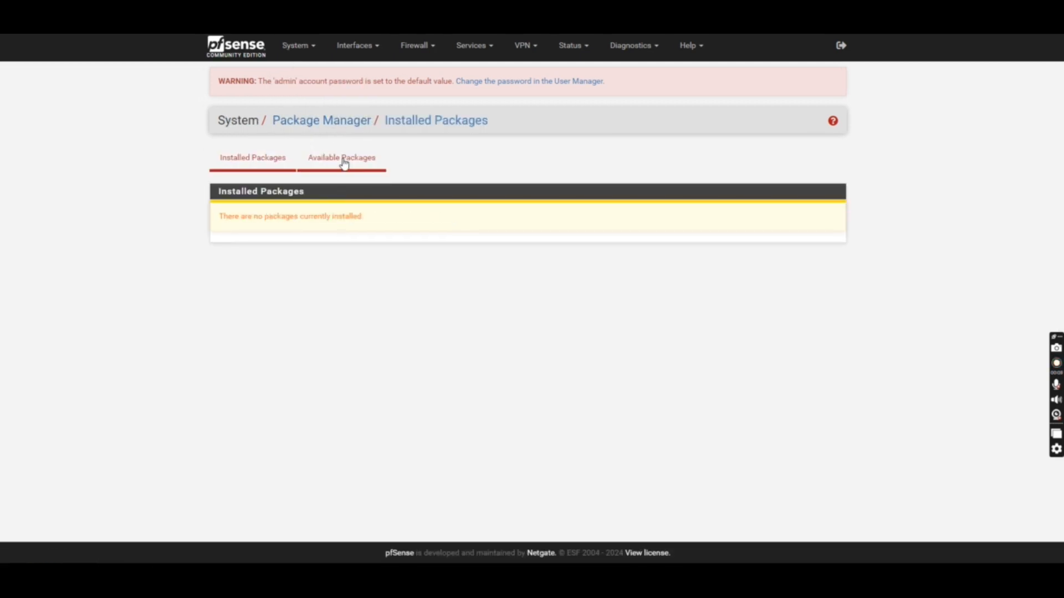
click(342, 159)
click(359, 213)
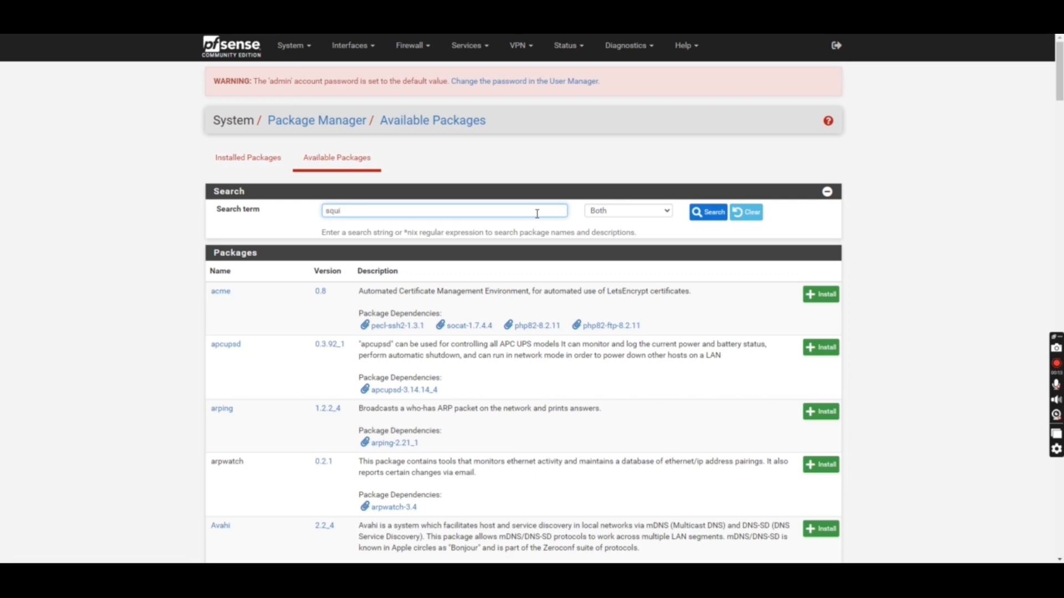
key(Return)
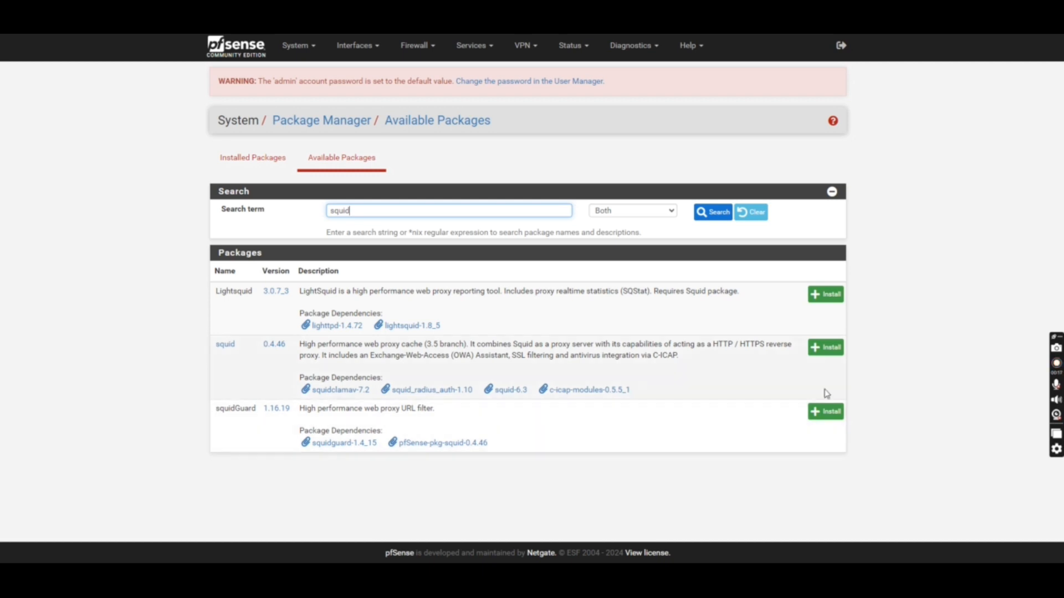
Install the squid package and go to System > Certificates > Authorities
click(837, 357)
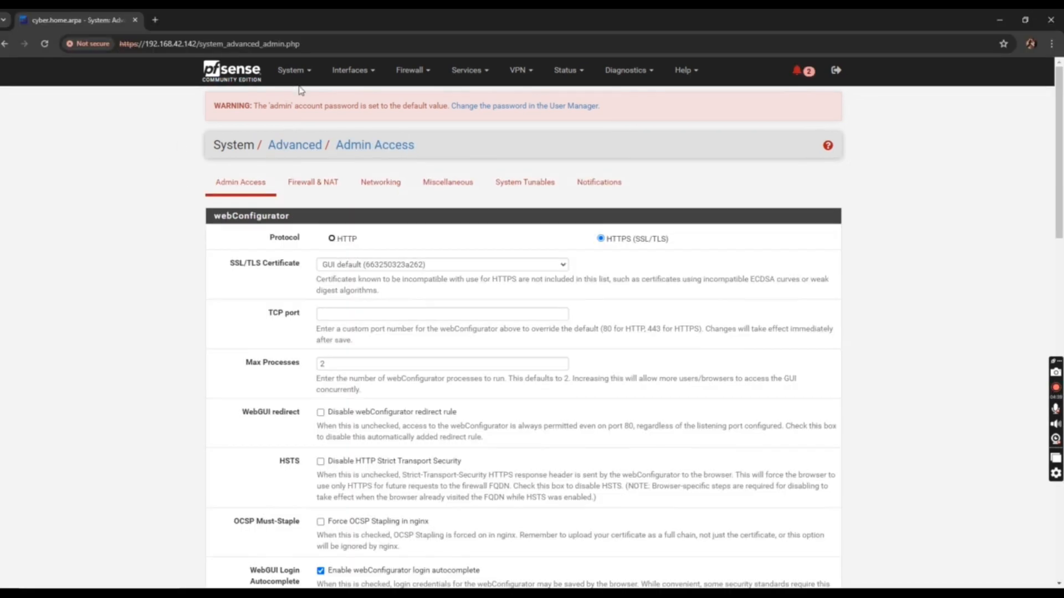
click(292, 70)
click(291, 113)
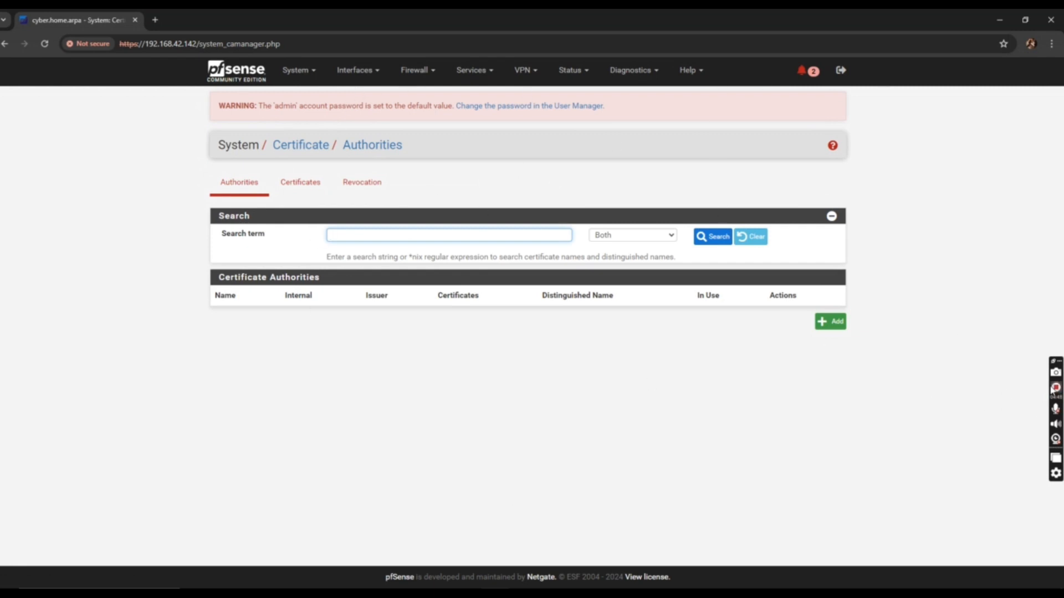
Create an internal certificate authority named ITZ-root-Ca
click(830, 322)
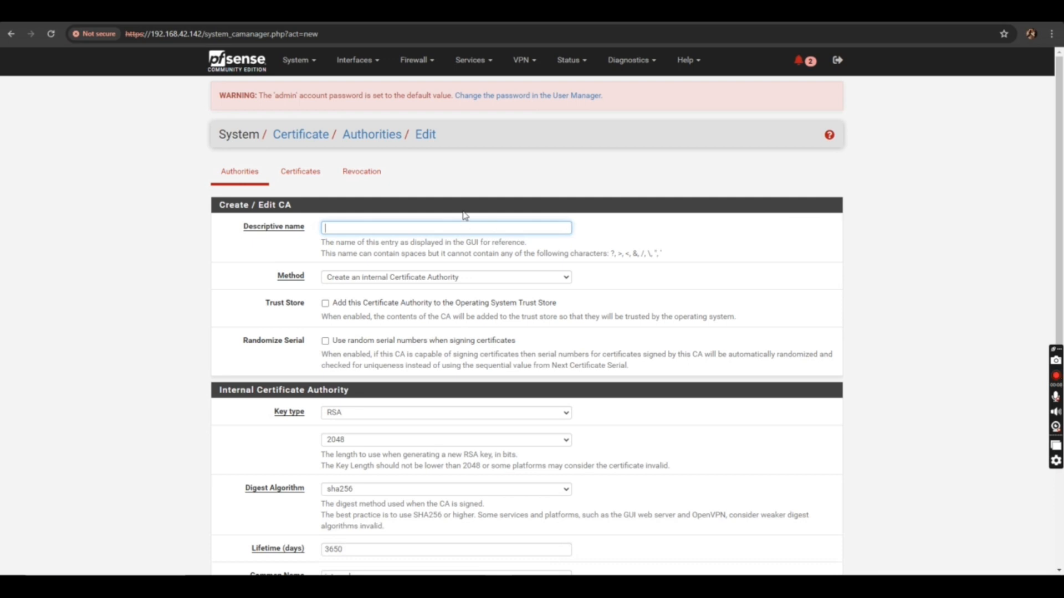
text(ITZ-root-Ca)
click(465, 279)
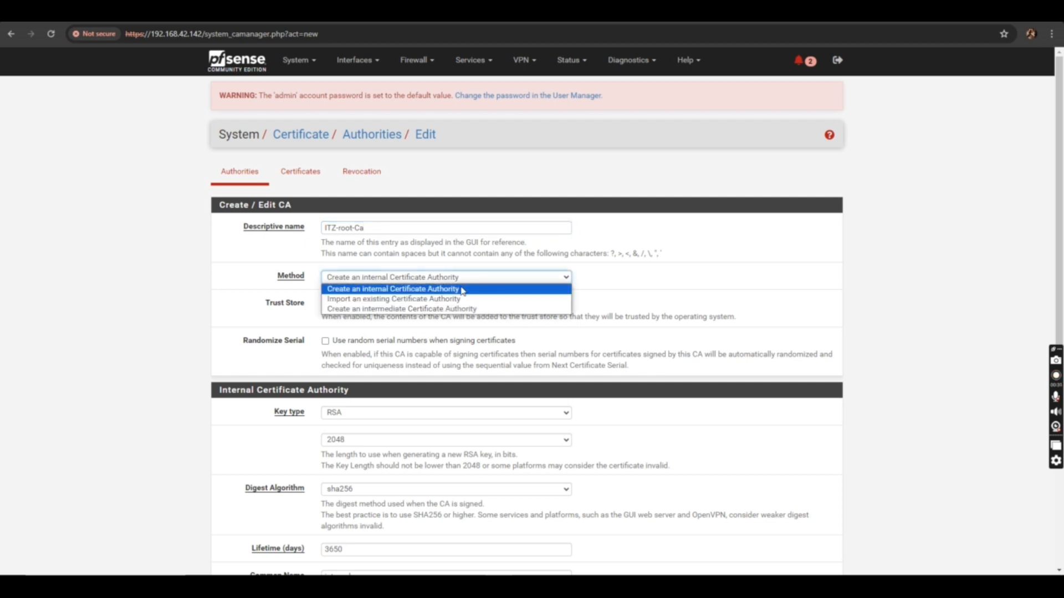
click(401, 286)
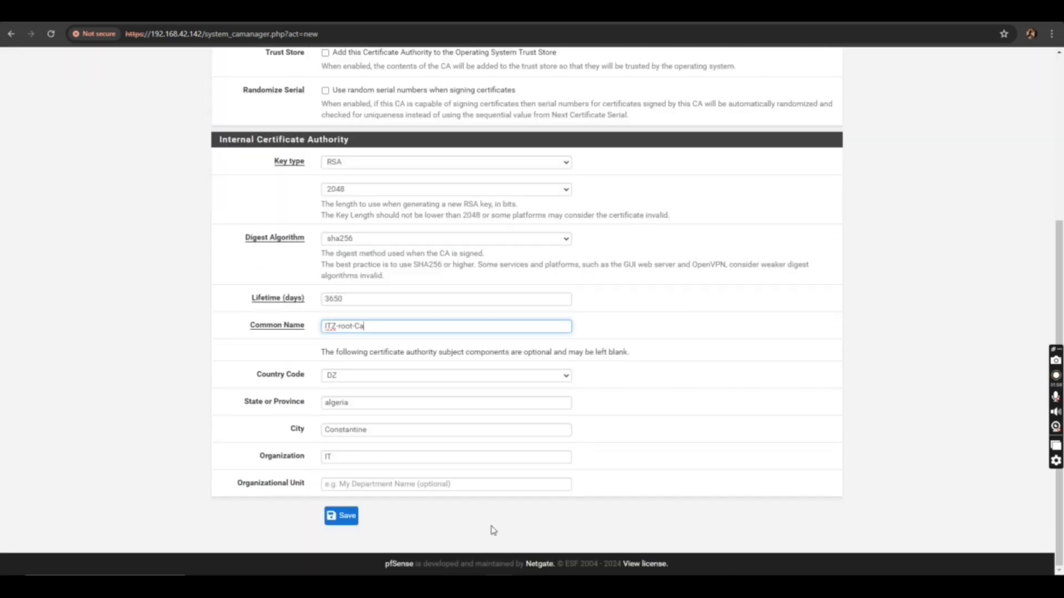
key(Return)
Create internal server certificate fw-01.ITZIAGAS.DE with IP alternative name 192.168.42.142
click(302, 173)
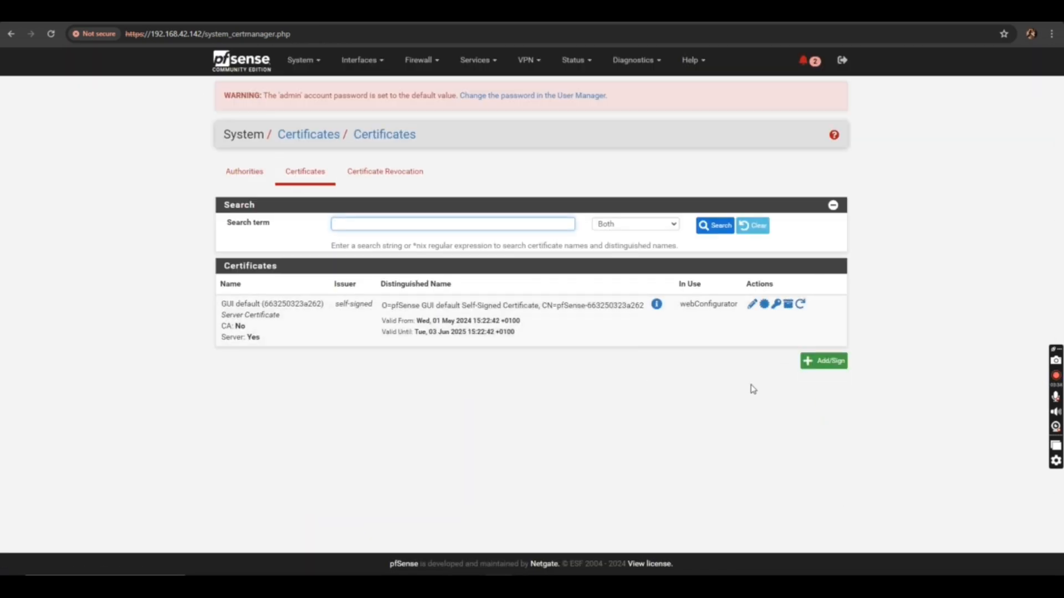
click(816, 362)
click(465, 229)
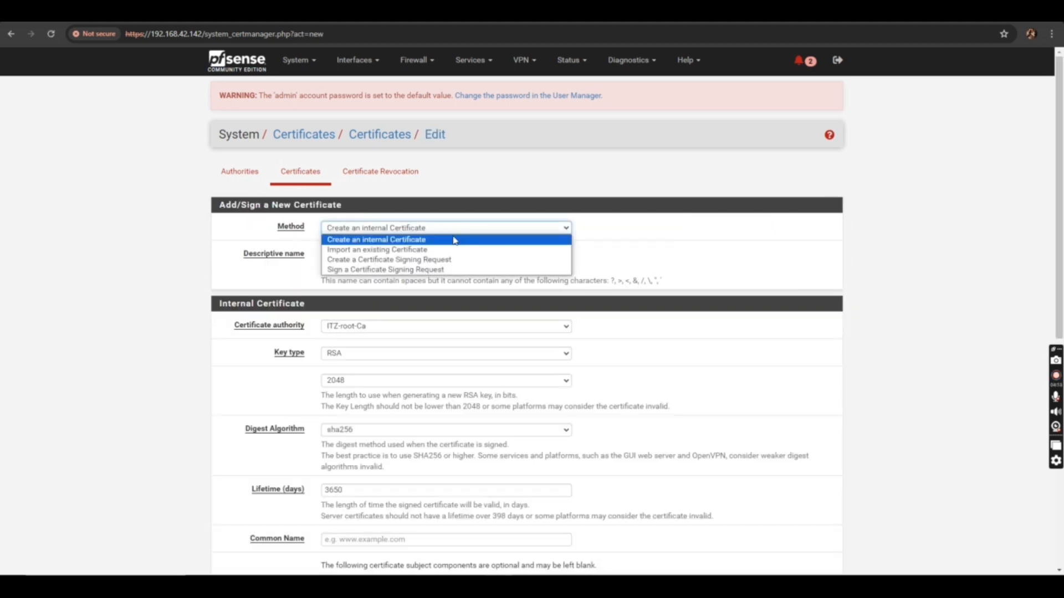
click(424, 240)
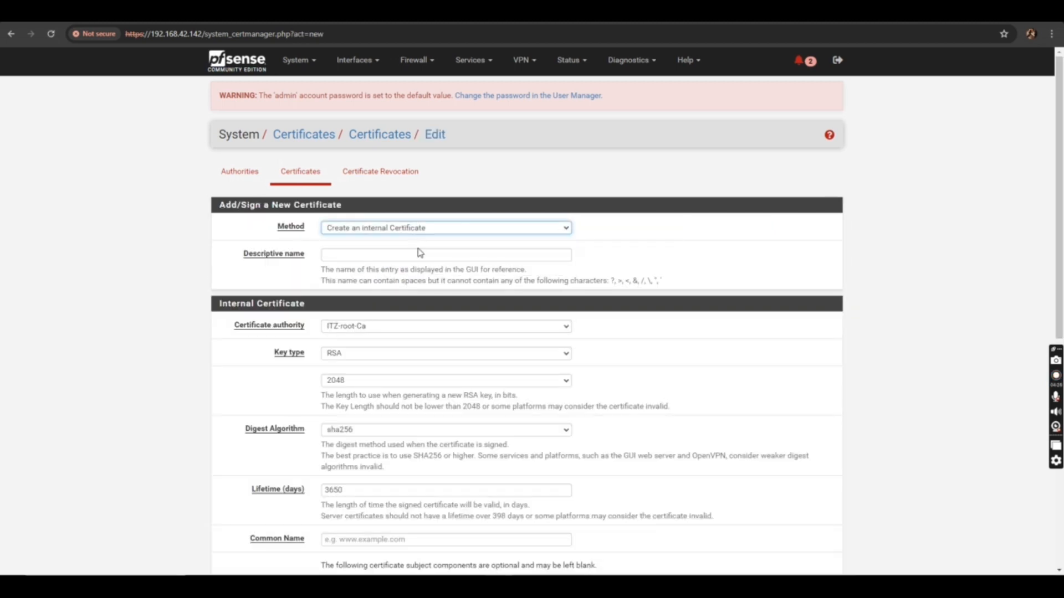
scroll(418, 258, down, 5)
scroll(410, 238, up, 2)
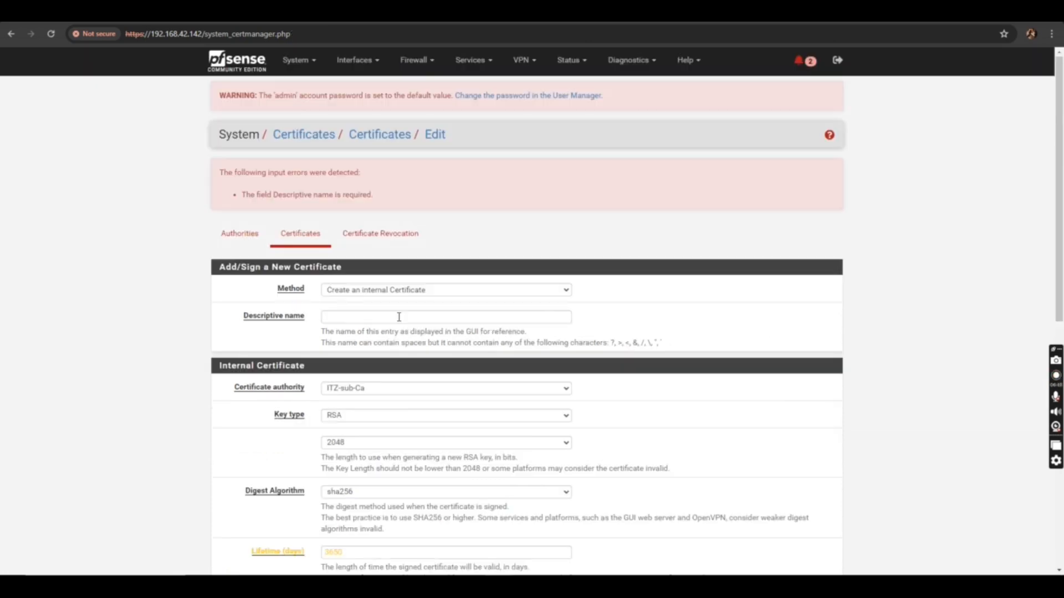
right_click(400, 316)
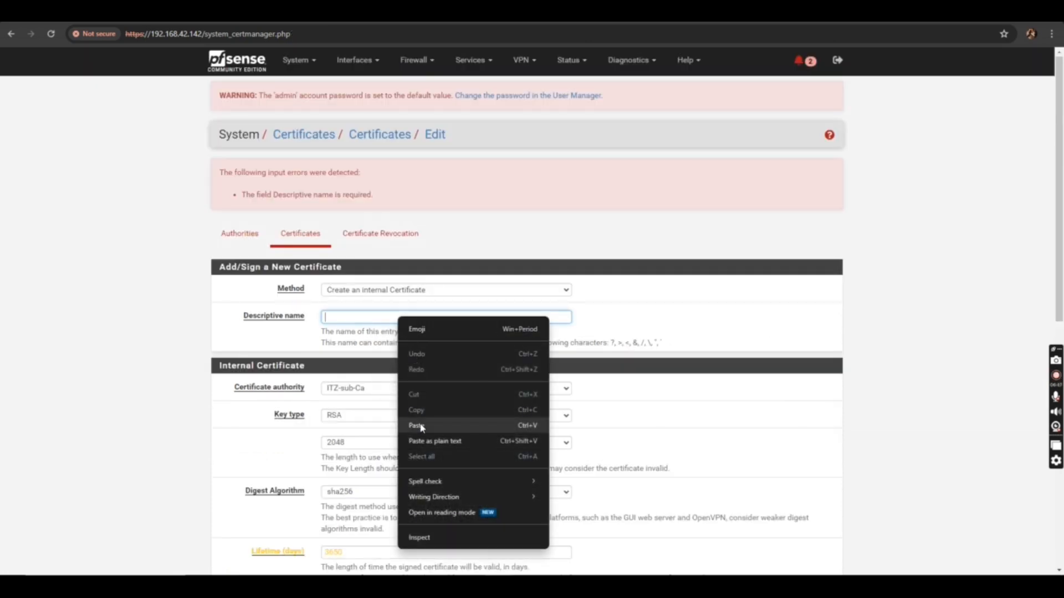
click(422, 427)
scroll(421, 377, down, 9)
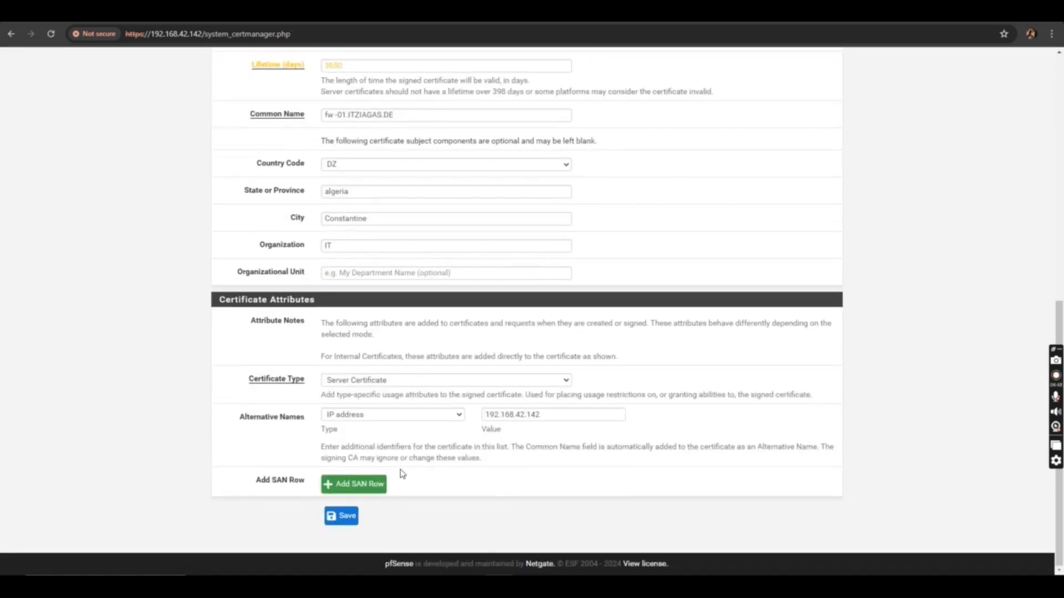
click(348, 516)
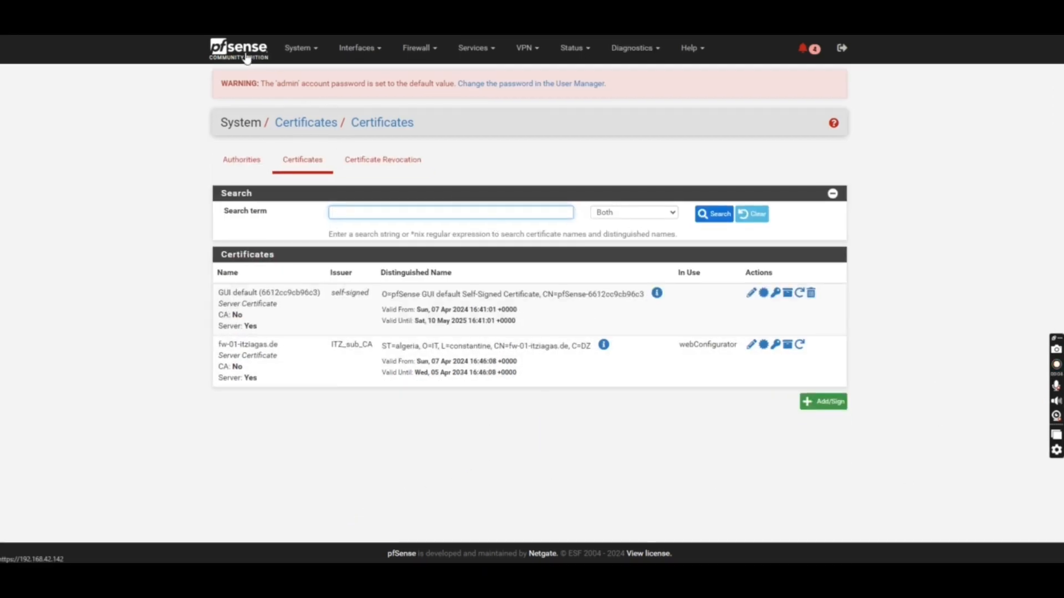
Set the webGUI SSL/TLS certificate to fw-01-itziagas.de in System > Advanced and save
click(301, 52)
click(302, 72)
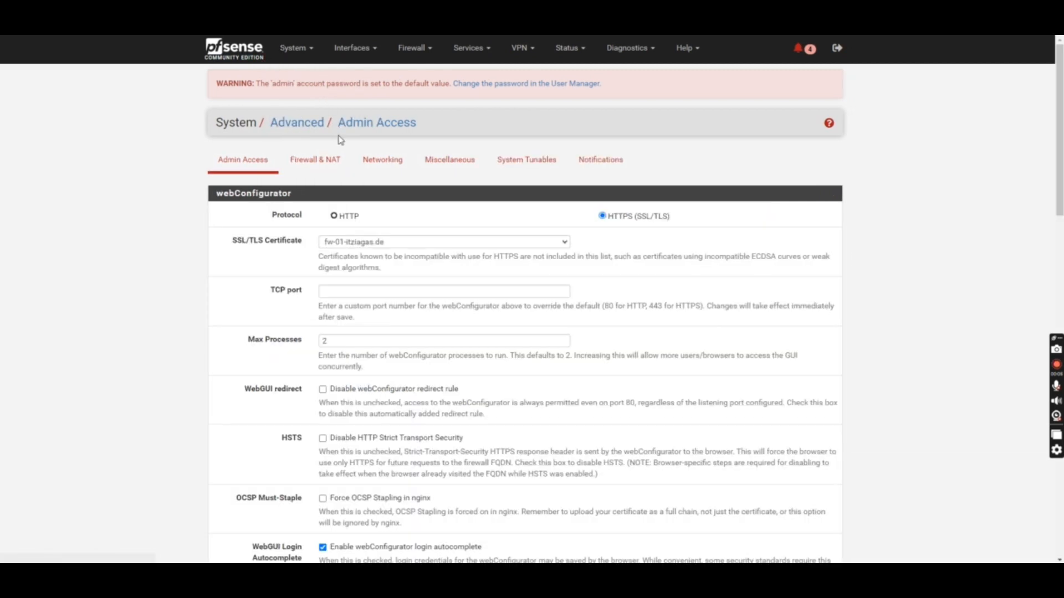
click(413, 243)
scroll(434, 271, down, 20)
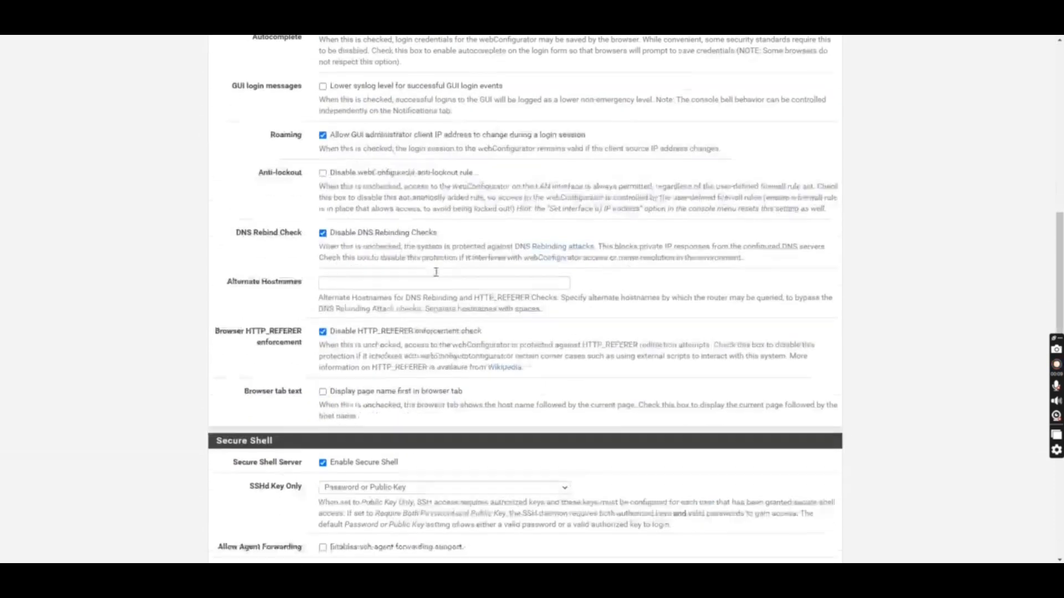
click(343, 506)
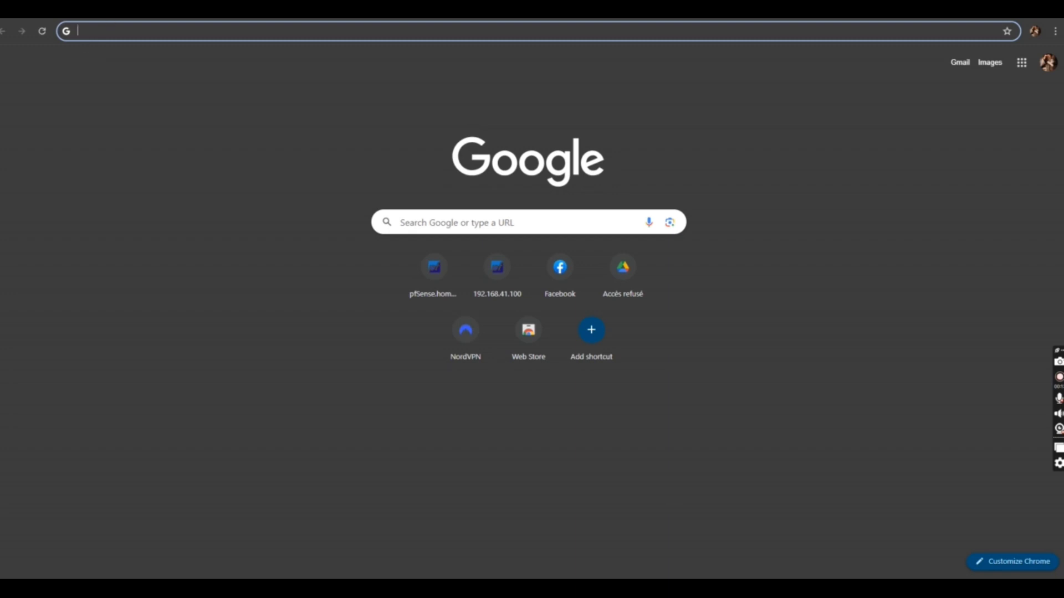
Reload 192.168.42.142 and sign in with the saved admin username and password
click(126, 30)
text(192.168.42.142)
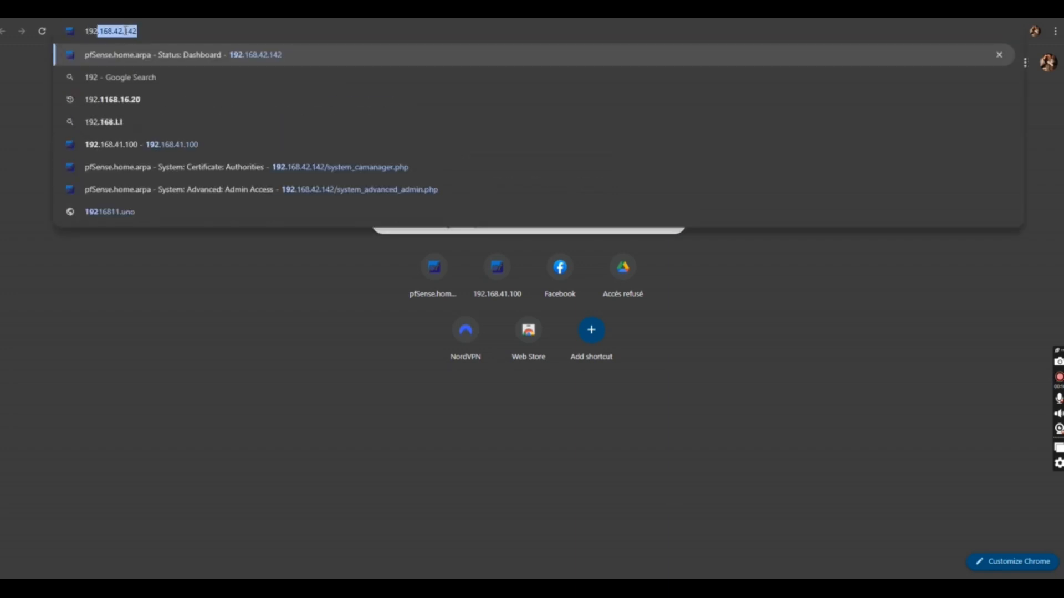
key(Return)
click(504, 244)
click(512, 271)
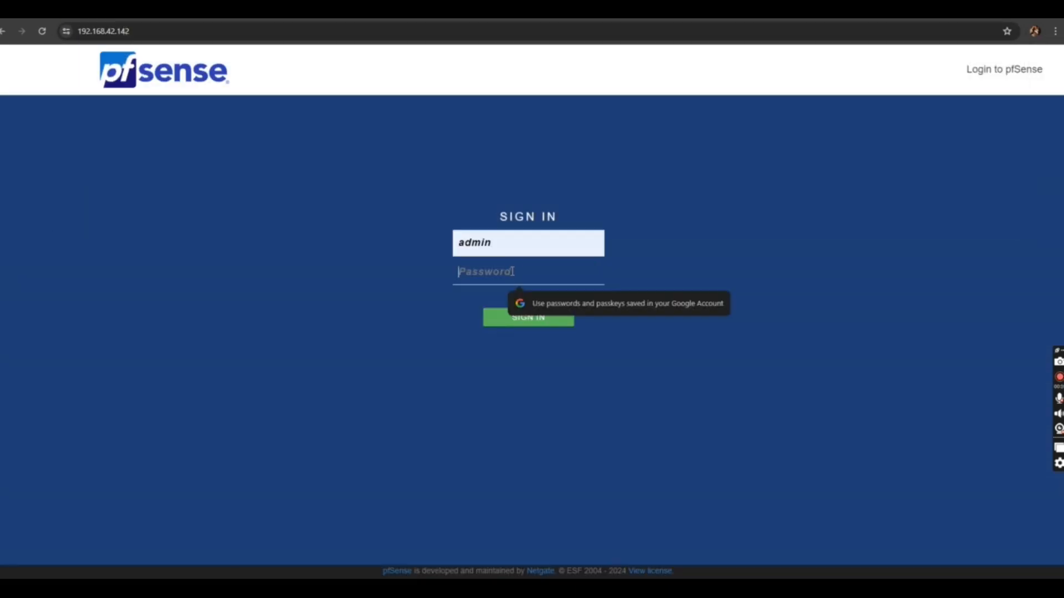
text(pfsense)
key(Return)
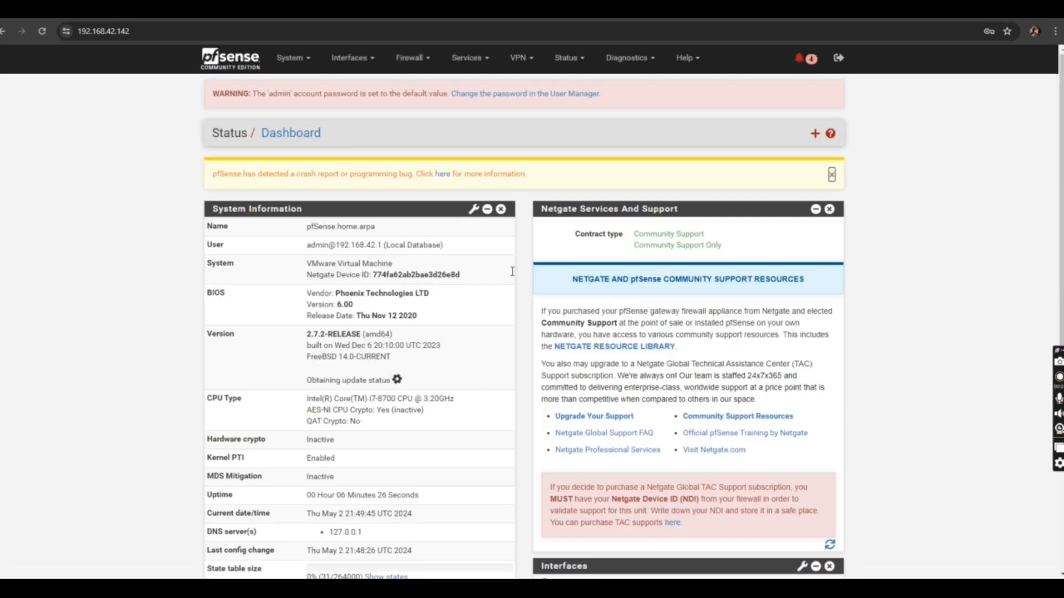